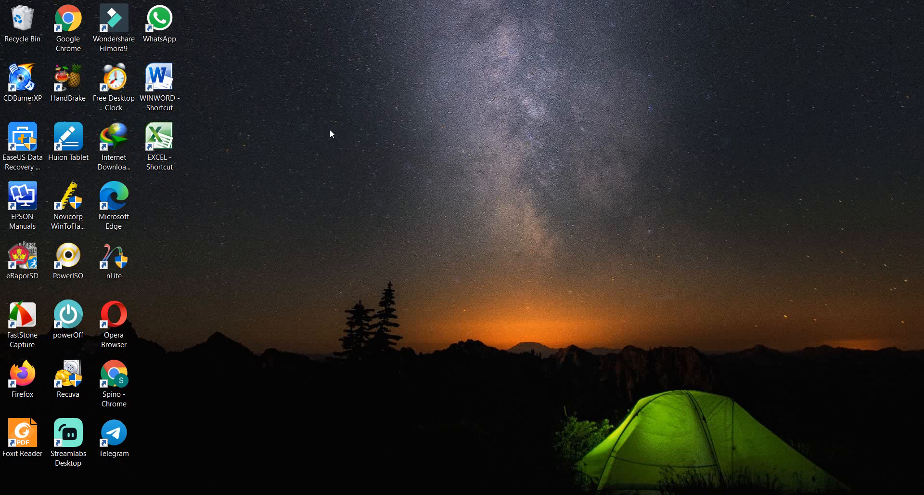
- Open Microsoft Word with a blank document in a maximized window and minimize it to return to the desktop
double_click(159, 80)
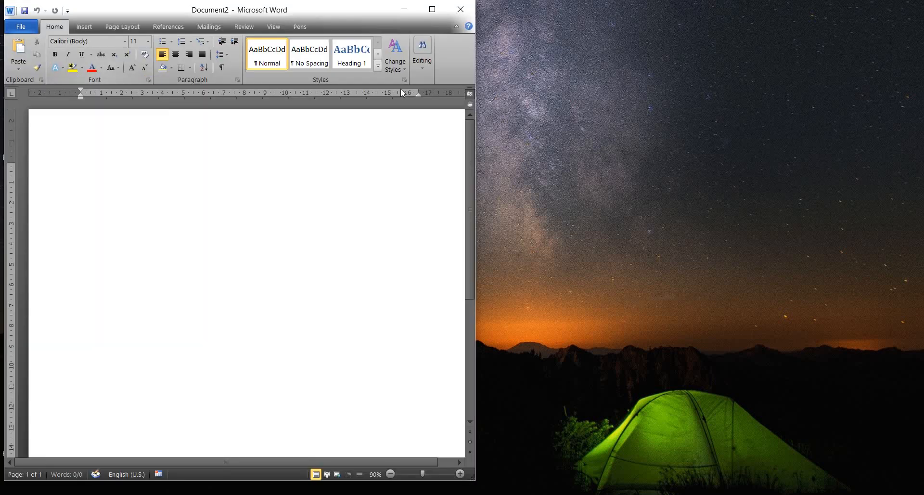
left_click(429, 13)
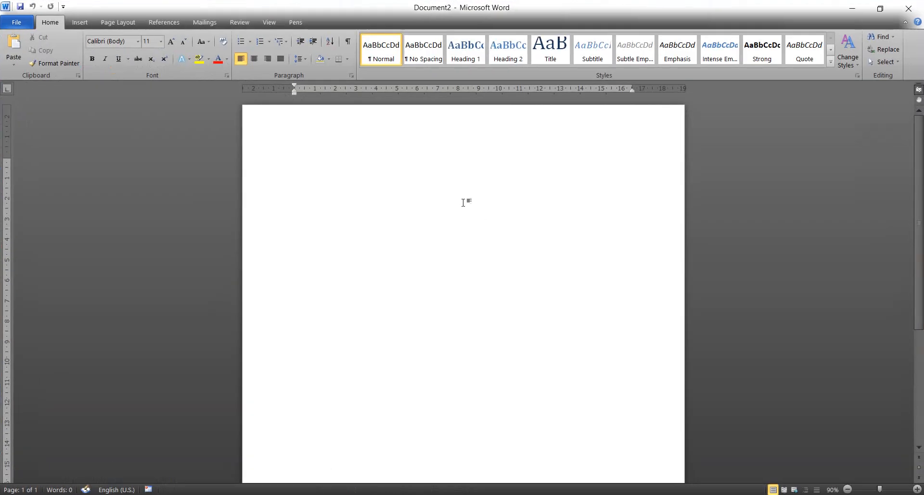
left_click(858, 5)
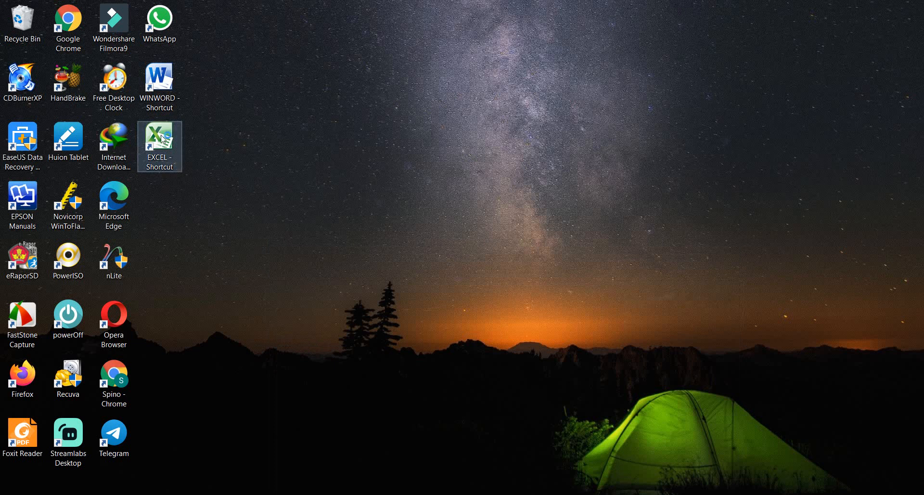
- Open Microsoft Excel from the desktop with a blank workbook and maximize its window
double_click(164, 139)
left_click(435, 10)
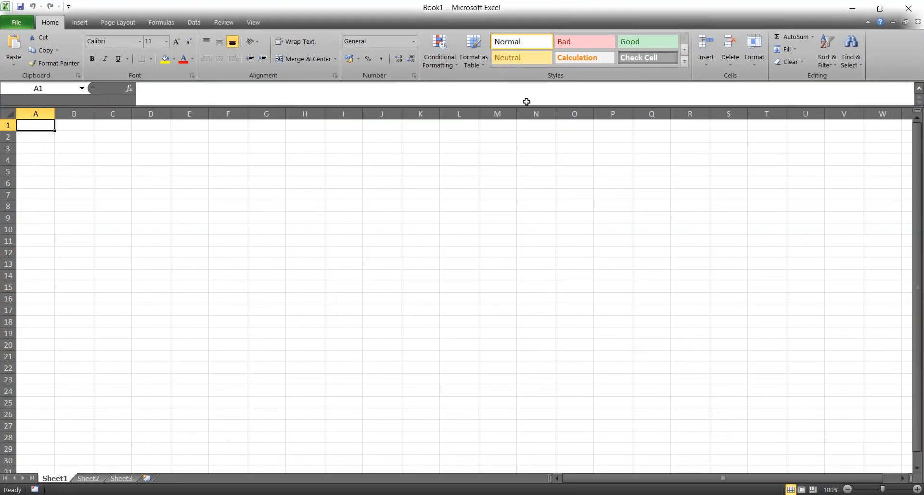
left_click(242, 169)
key("Up")
key("Up")
key("Up")
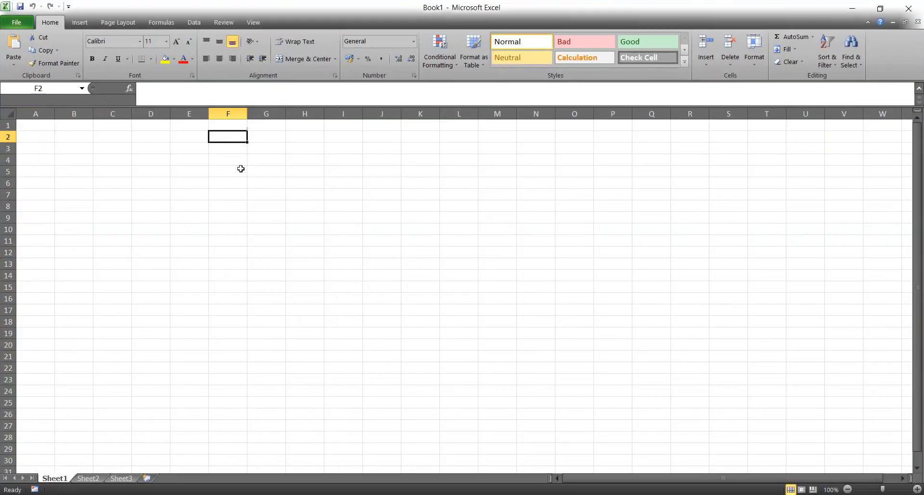
key("Up")
key("Left")
key("Left")
key("Left")
key("Left")
key("Left")
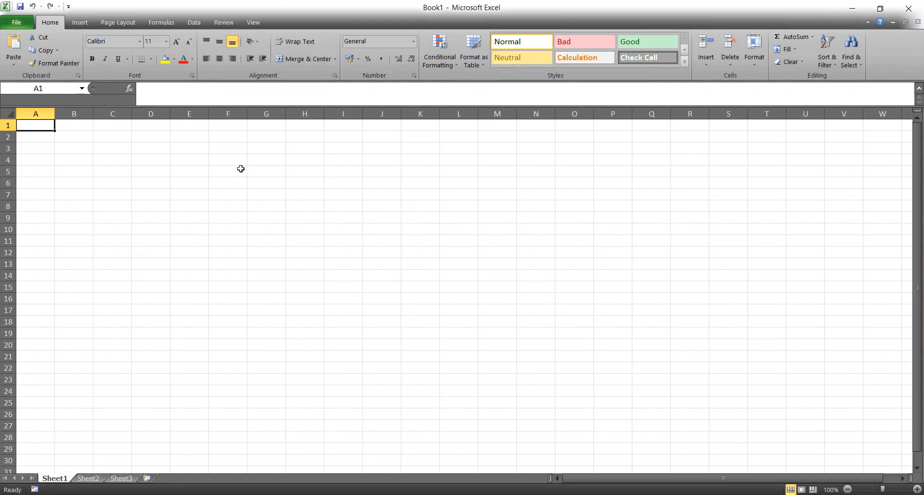
key("Down")
key("Up")
- Enter the column headers No in A1 and Name in B1
type("No")
key("Tab")
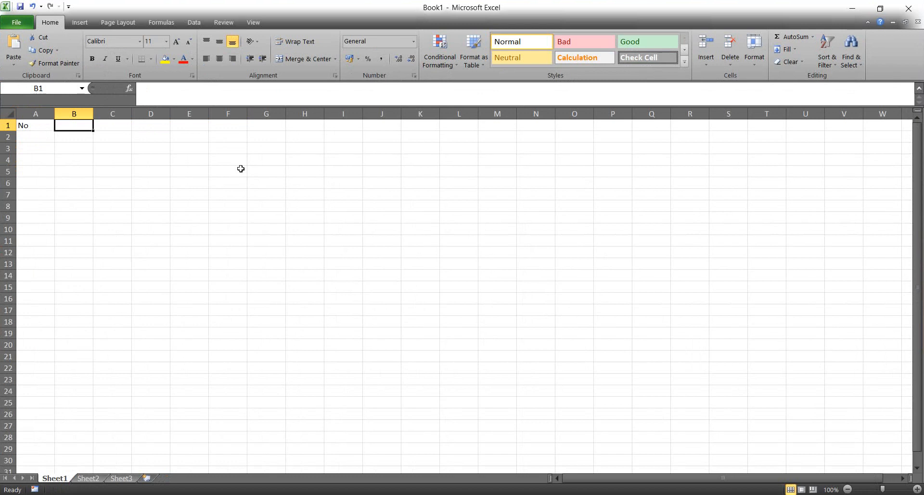
type("N")
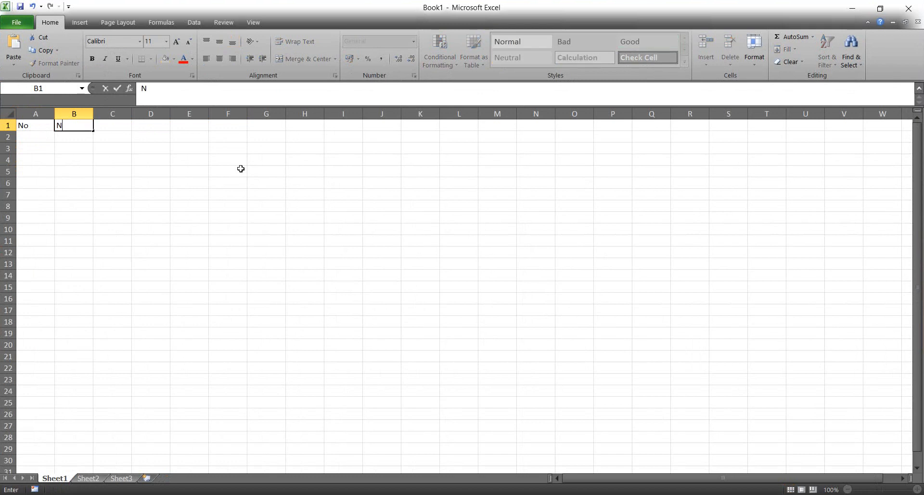
type("ame")
key("Tab")
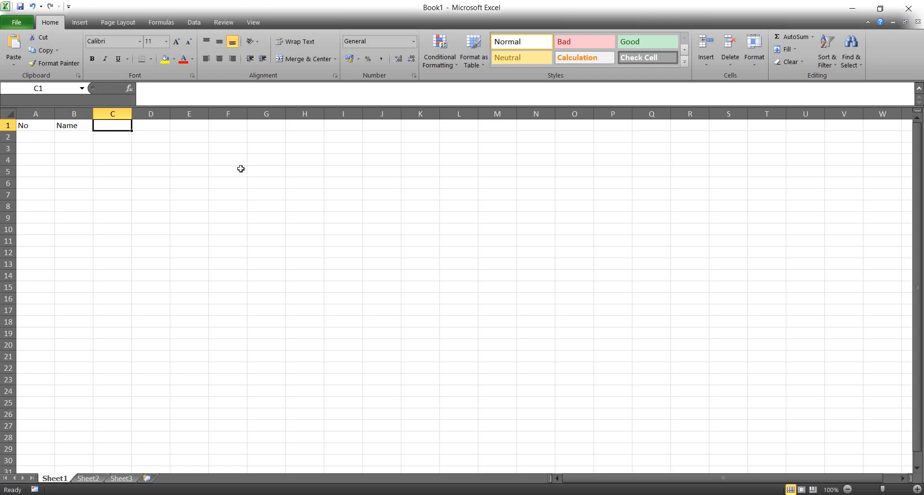
type("He")
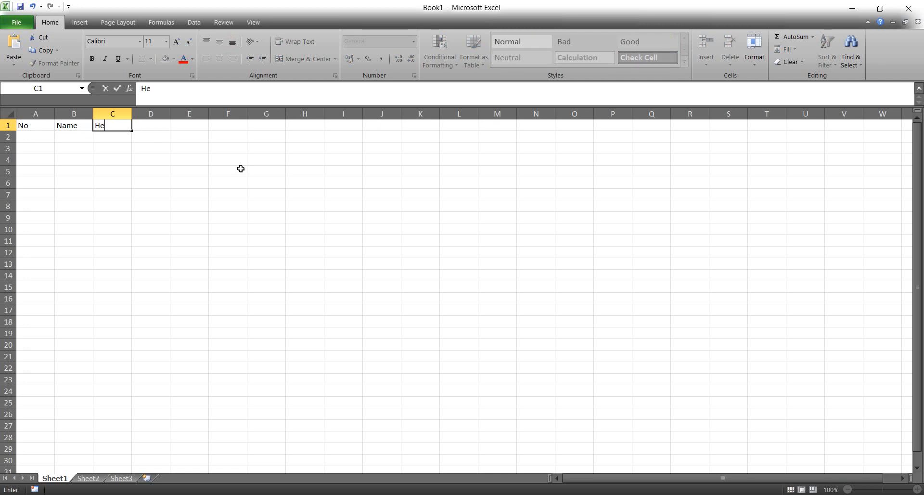
type("igt")
key("BackSpace")
key("BackSpace")
type("ht")
key("BackSpace")
key("BackSpace")
key("BackSpace")
key("BackSpace")
key("BackSpace")
- Enter the column headers Weight in C1 and Height in D1
type("Weight")
key("Tab")
type("Hei")
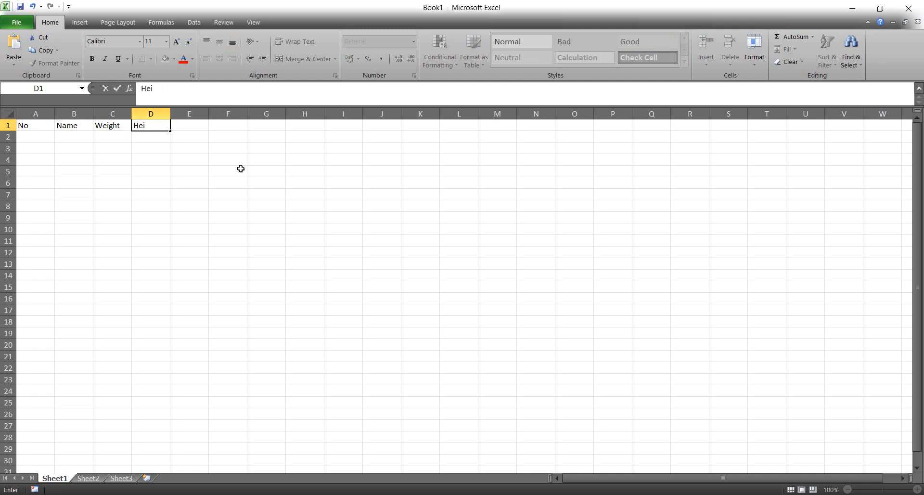
type("ght")
key("Tab")
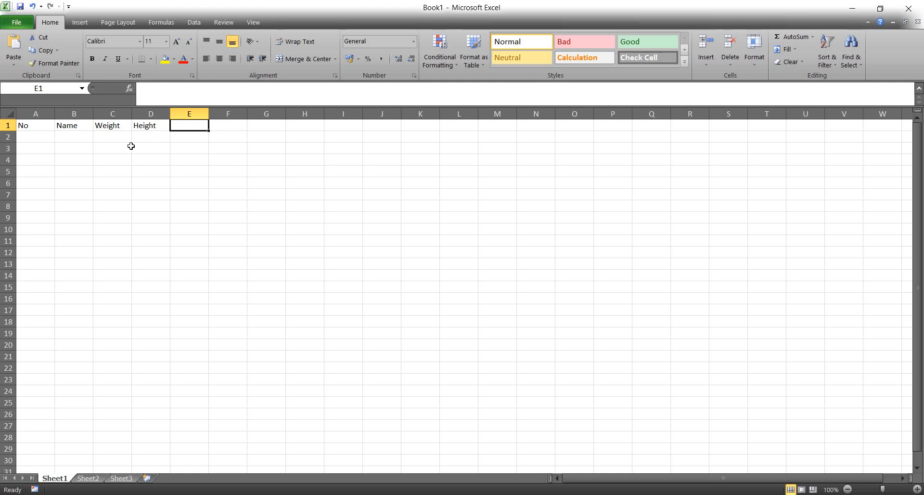
key("Tab")
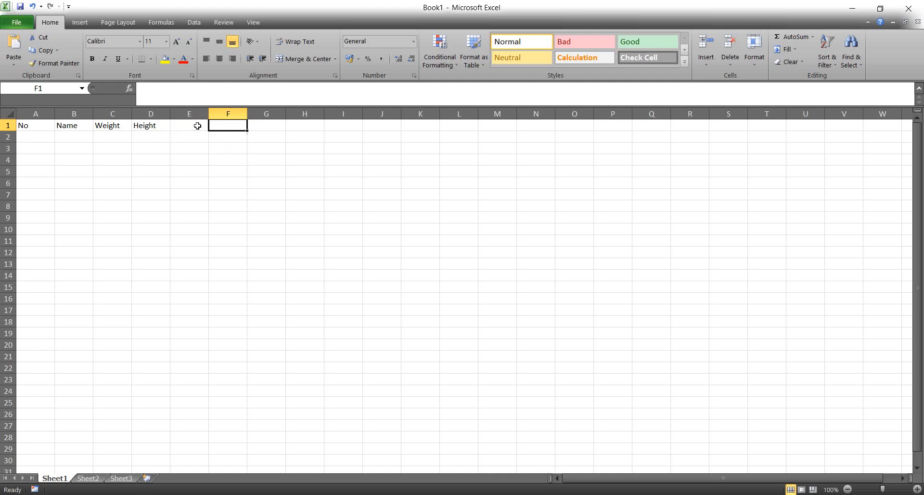
key("Left")
key("Left")
key("Right")
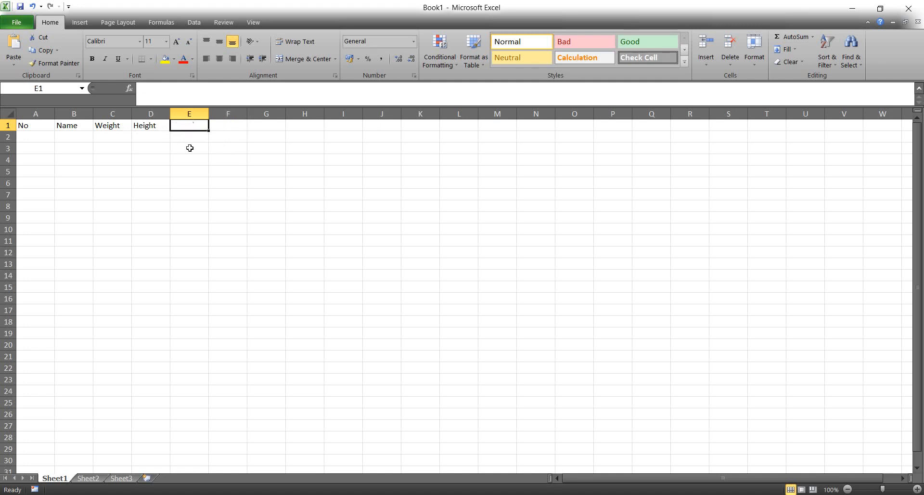
- Narrow column A and widen columns B, C and D to suit the table's contents
left_click(172, 183)
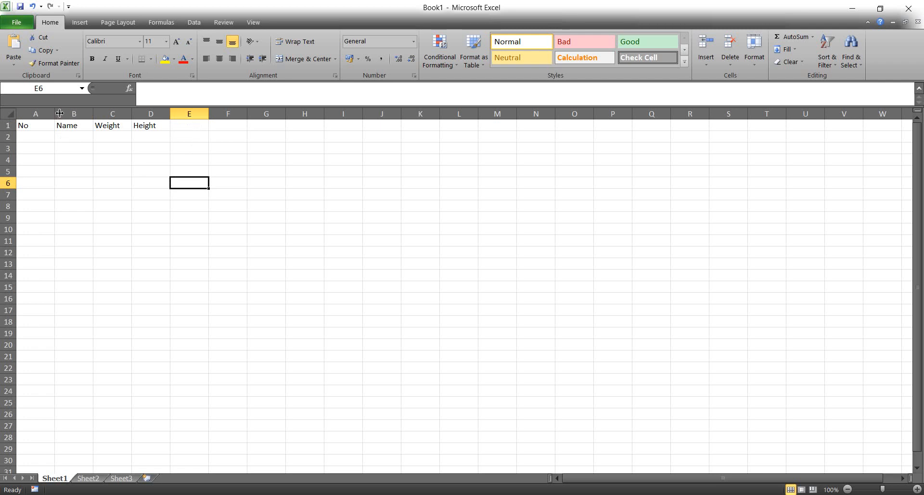
left_click_drag(92, 115, 214, 116)
left_click(120, 176)
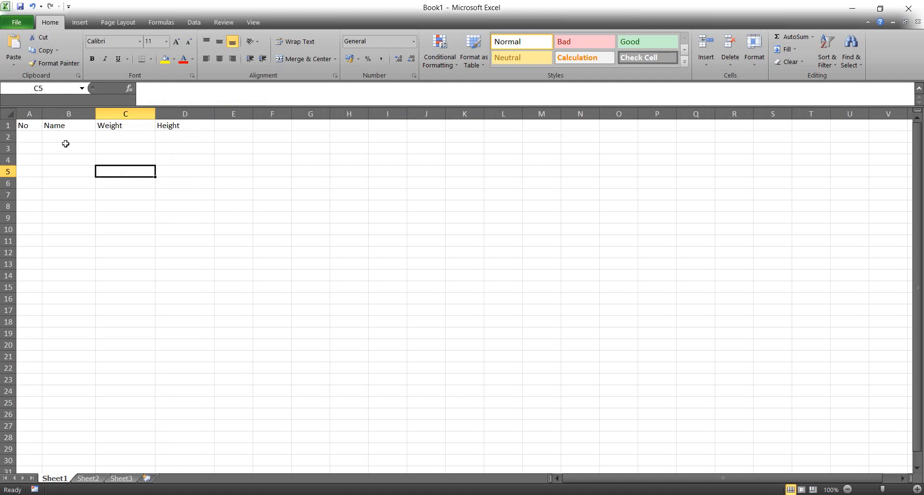
- Fill cells B2 to B4 under the Name header with the three people's first names
left_click(52, 137)
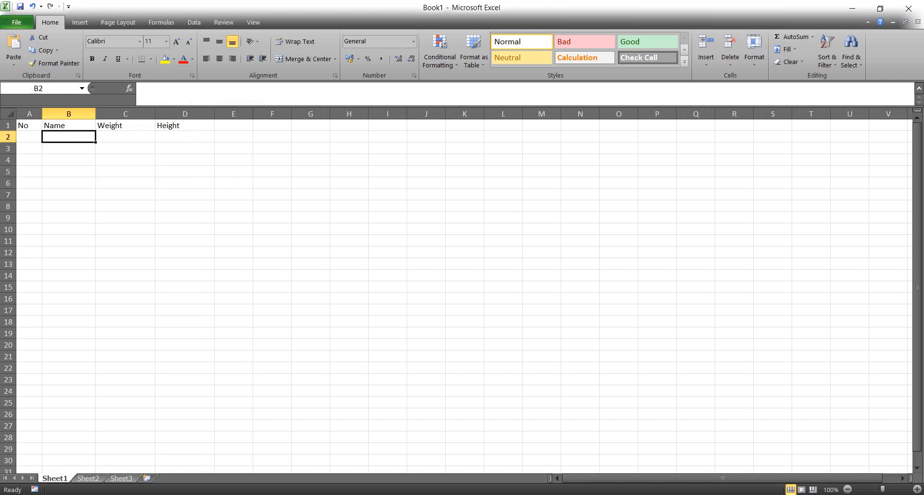
type("Unyil")
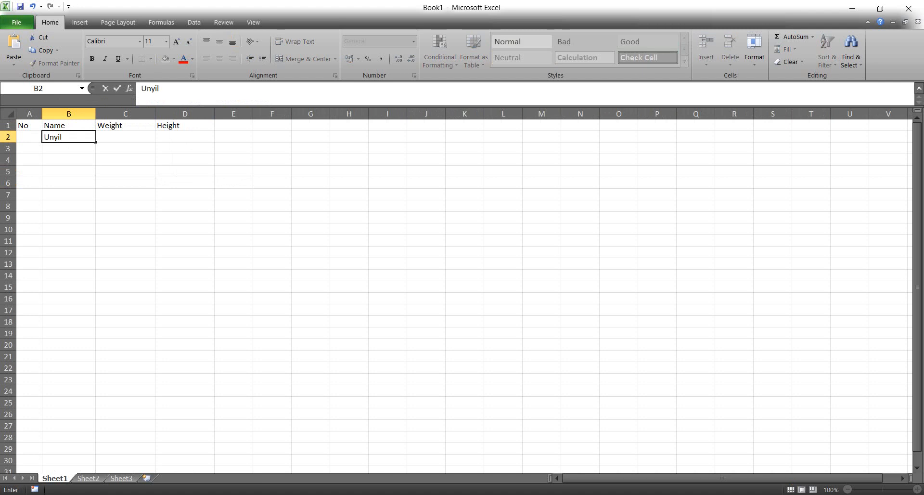
key("Return")
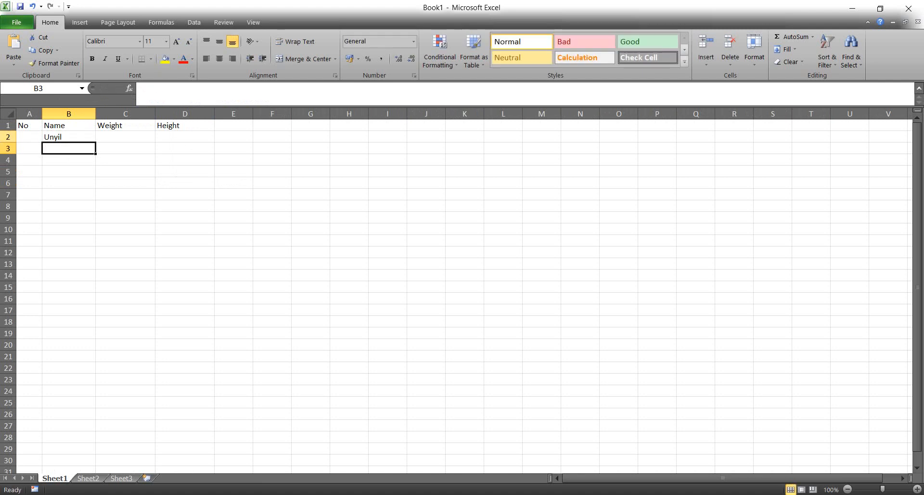
type("Usro")
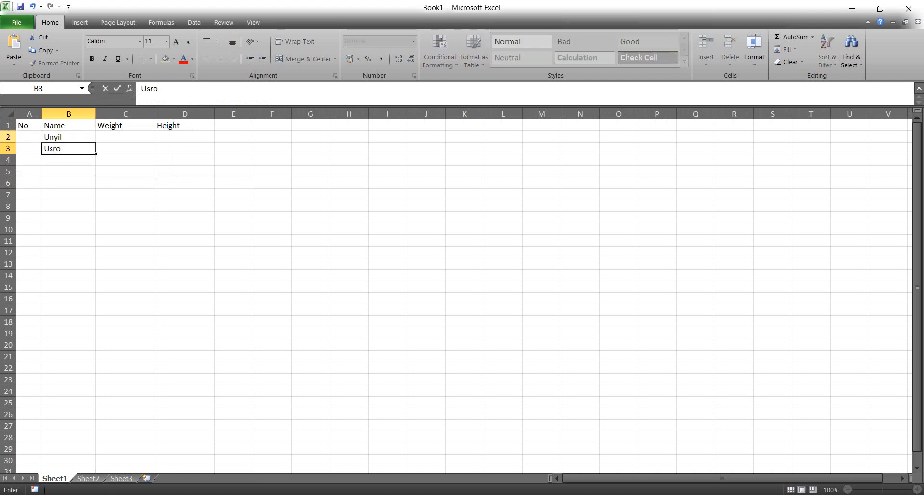
key("Return")
type("Ucrit")
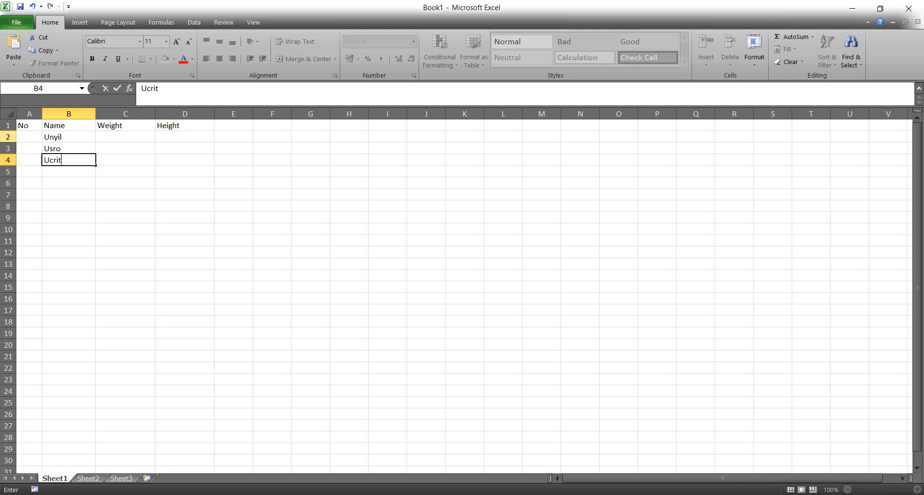
- Number the three rows 1, 2 and 3 in cells A2 to A4 under the No header
left_click(29, 160)
left_click(29, 148)
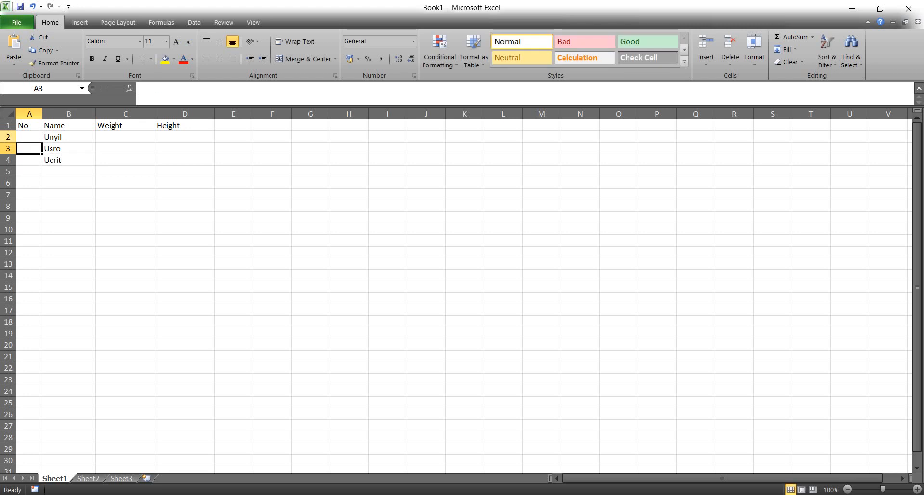
left_click(29, 137)
type("1")
key("Return")
type("2")
key("Return")
type("3")
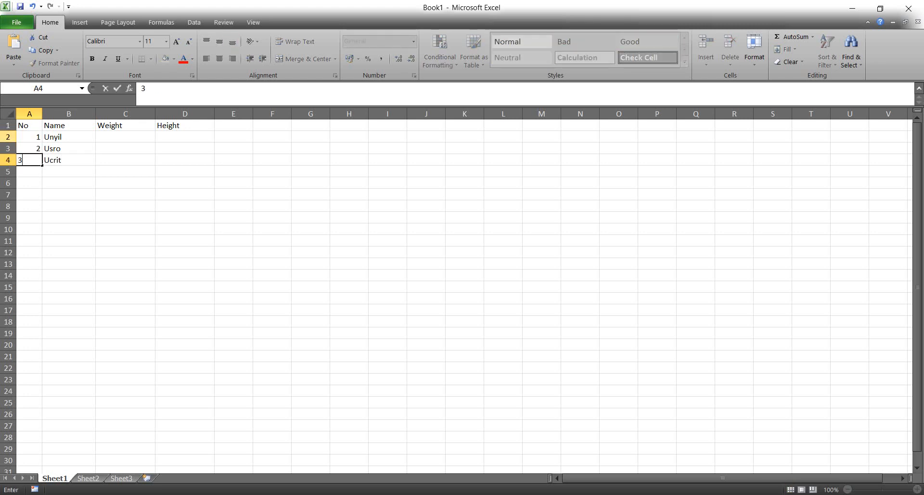
key("Tab")
- Enter the weights 40 kg, 45 kg and 50 kg in cells C2 to C4
key("Tab")
key("Up")
key("Up")
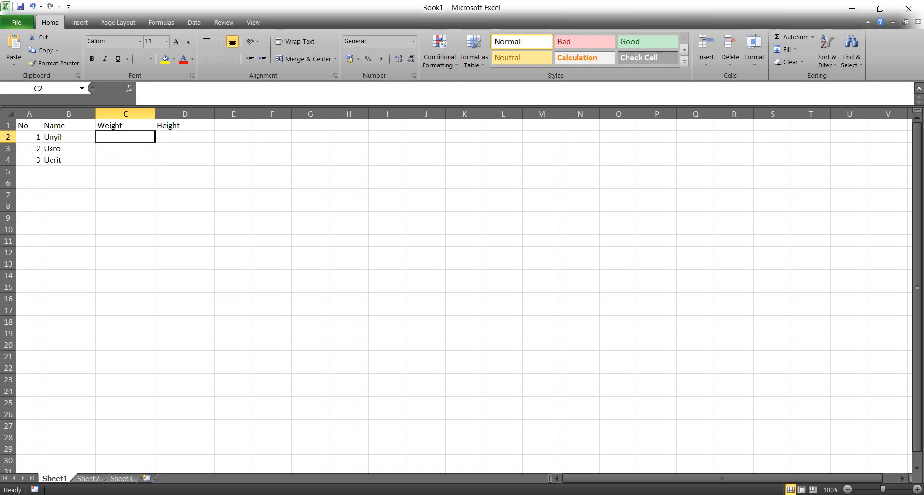
type("40")
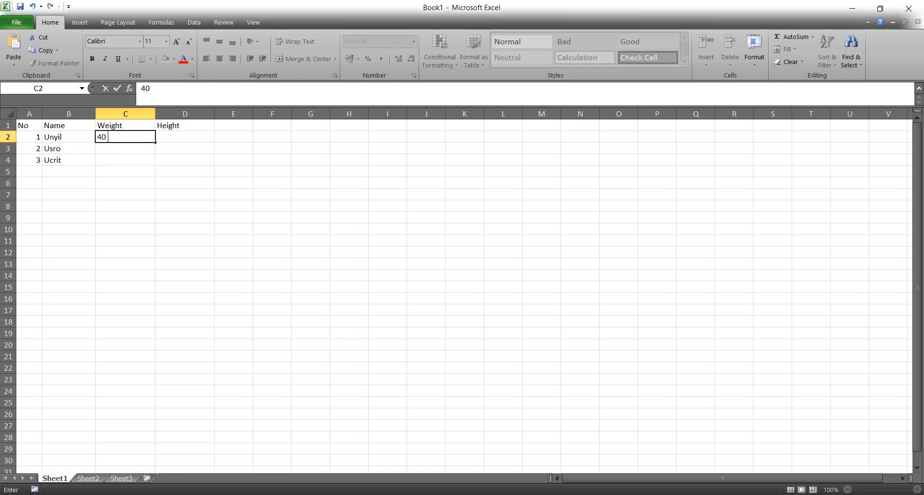
type(" kg")
key("Return")
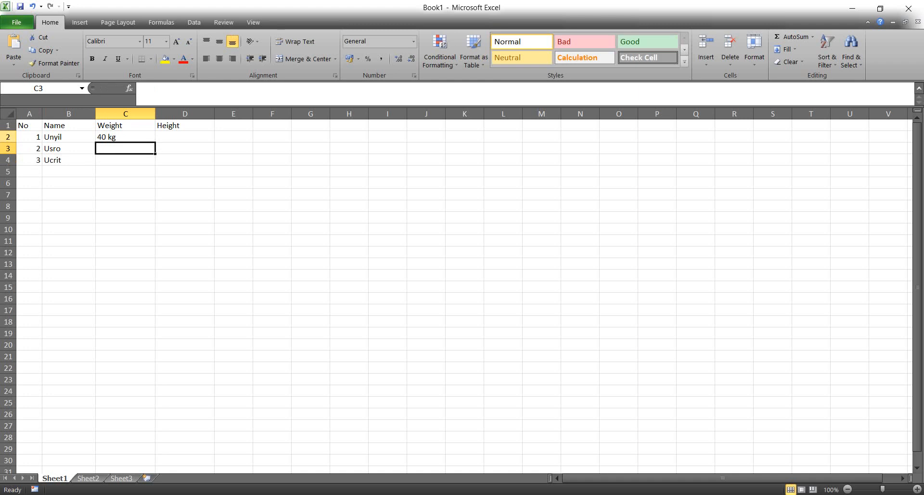
type("45 kg")
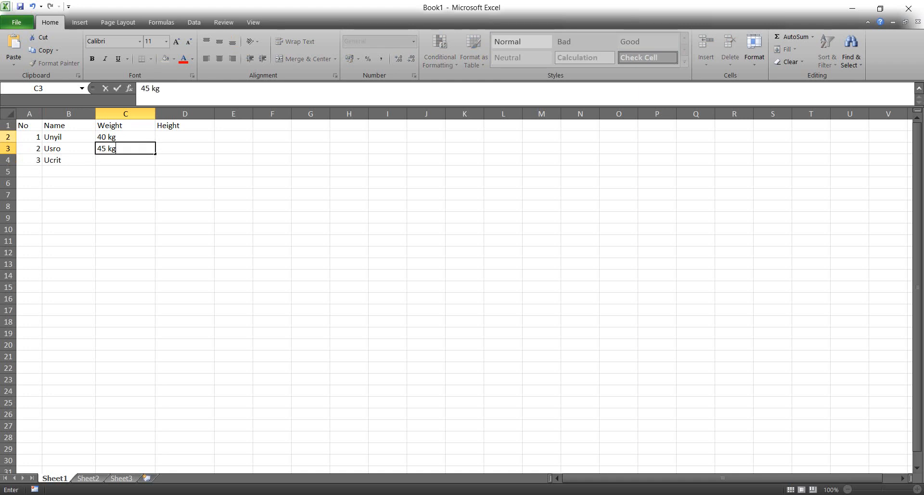
key("Return")
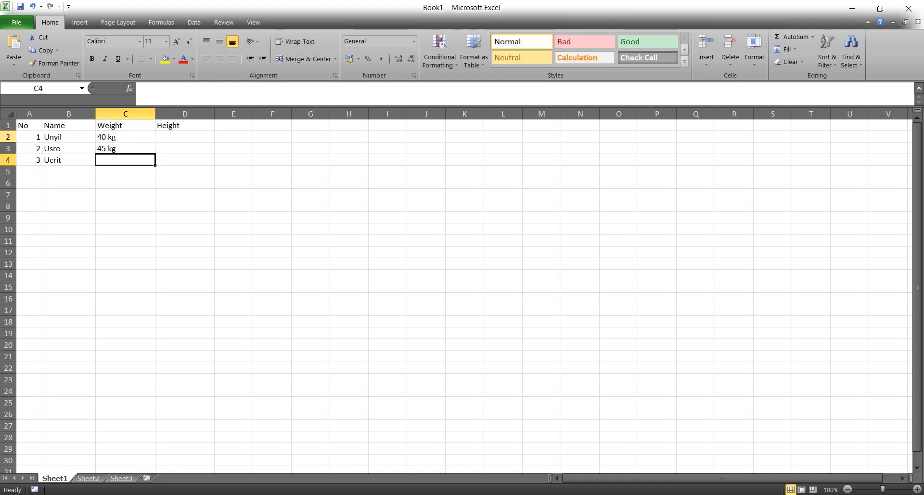
type("50 kg")
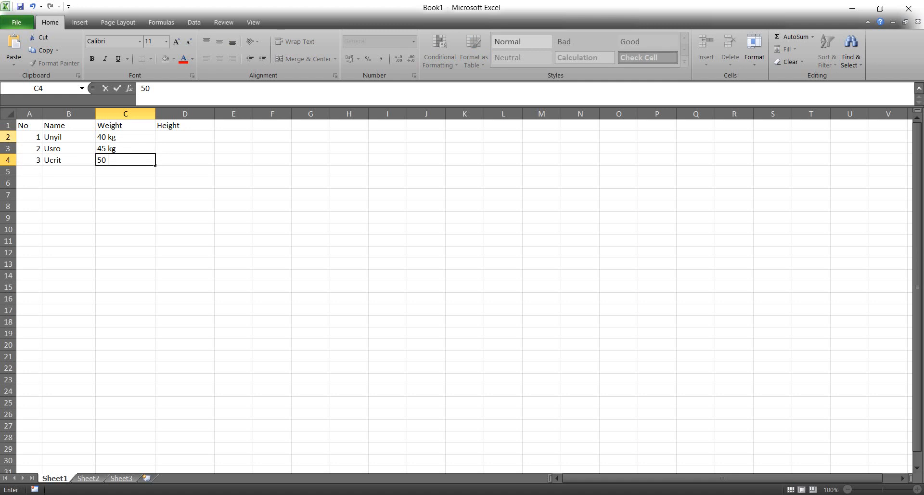
key("Right")
- Enter the heights 130 cm, 155 cm and 160 cm in cells D2 to D4
key("Up")
key("Up")
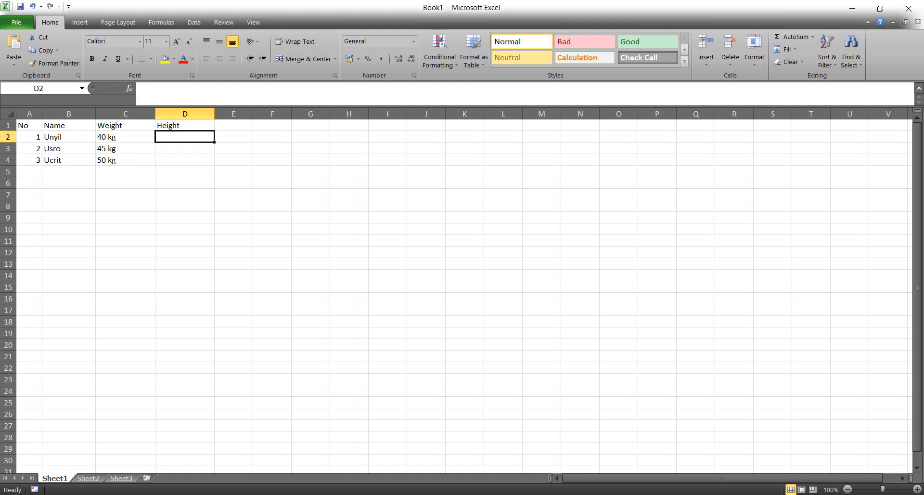
type("1")
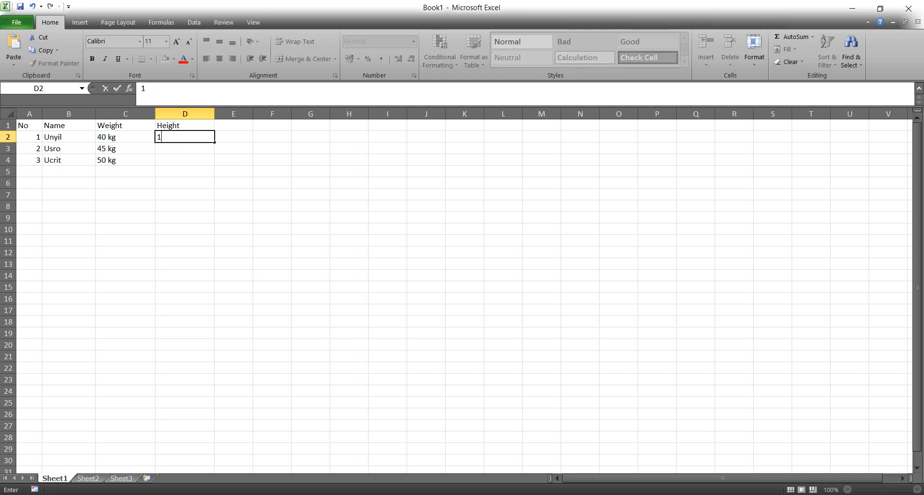
type("30 cm")
key("Return")
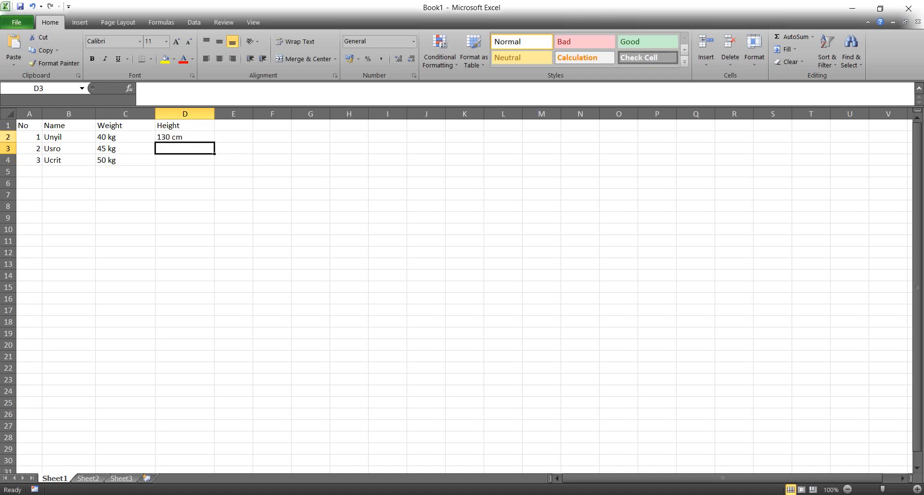
type("1")
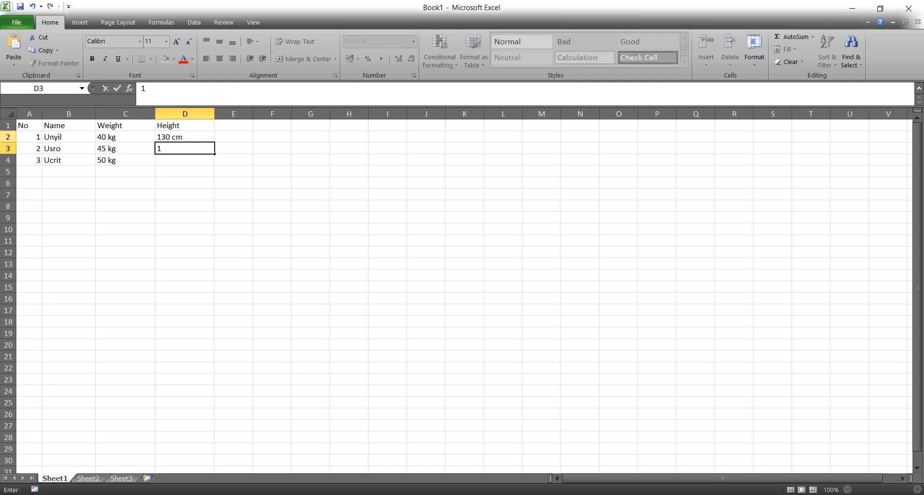
type("55 cm")
key("Return")
type("1")
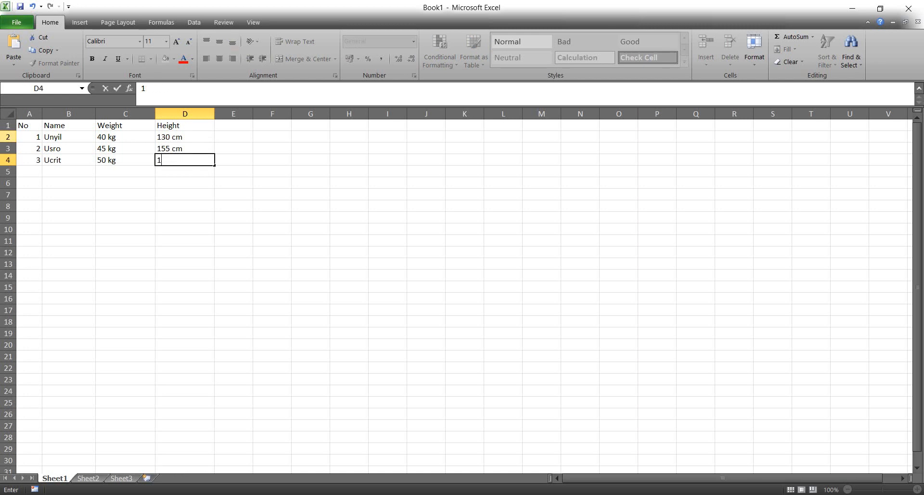
type("60 cm")
key("Tab")
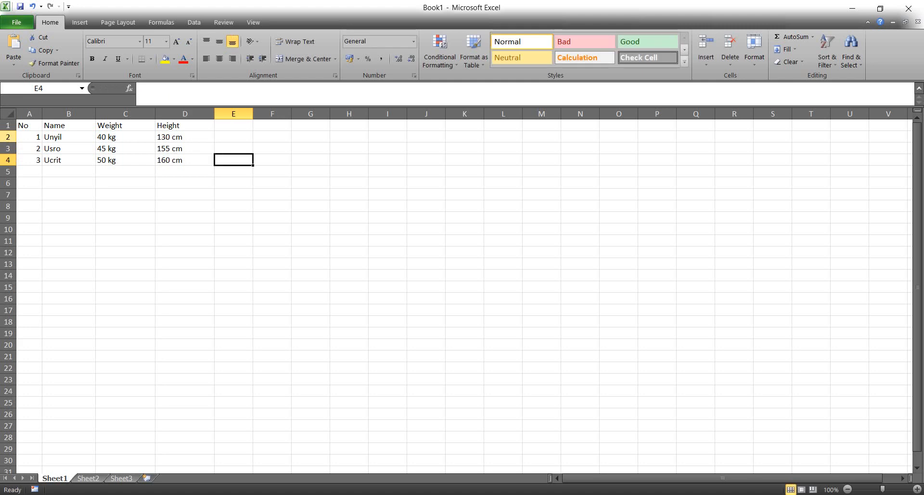
key("Down")
key("Up")
key("Up")
key("Up")
key("Up")
key("Down")
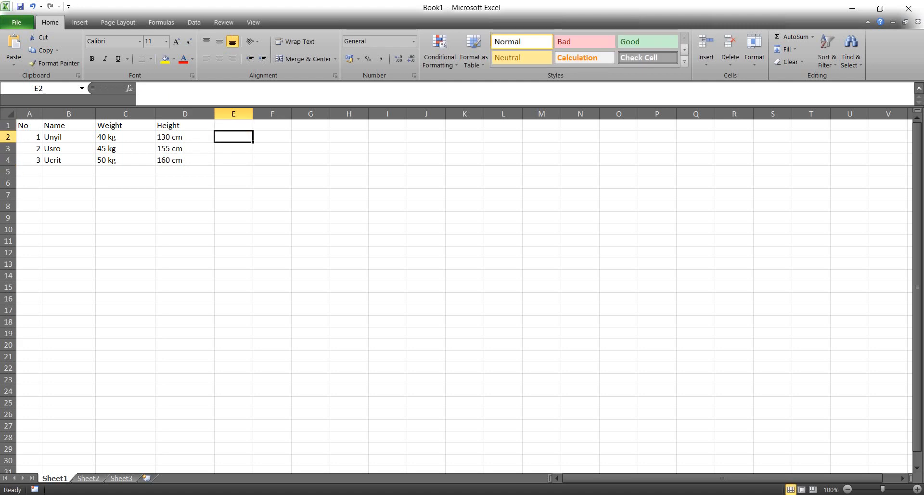
key("Up")
key("Down")
key("Down")
key("Down")
key("Down")
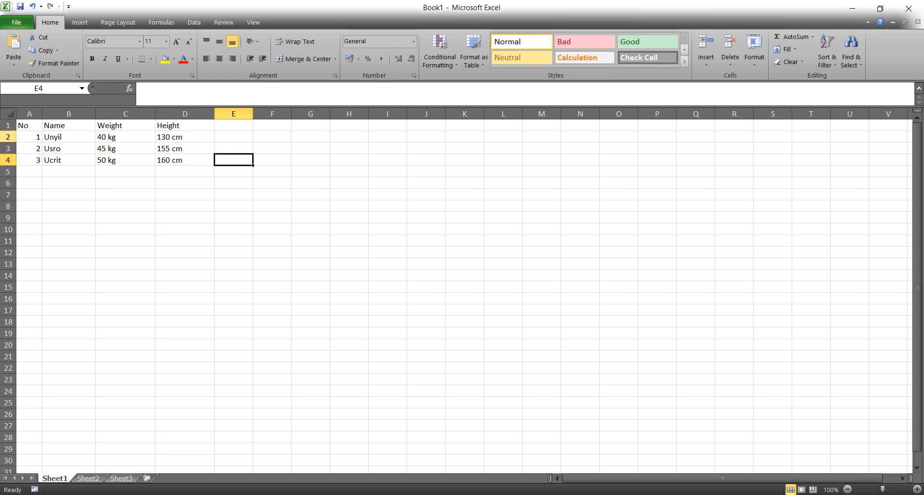
key("Left")
key("Up")
key("Right")
key("Down")
key("Right")
- Switch to the blank Word document Document2 and write the labels Name, Weight and Height on separate lines, each followed by a colon
left_click(551, 494)
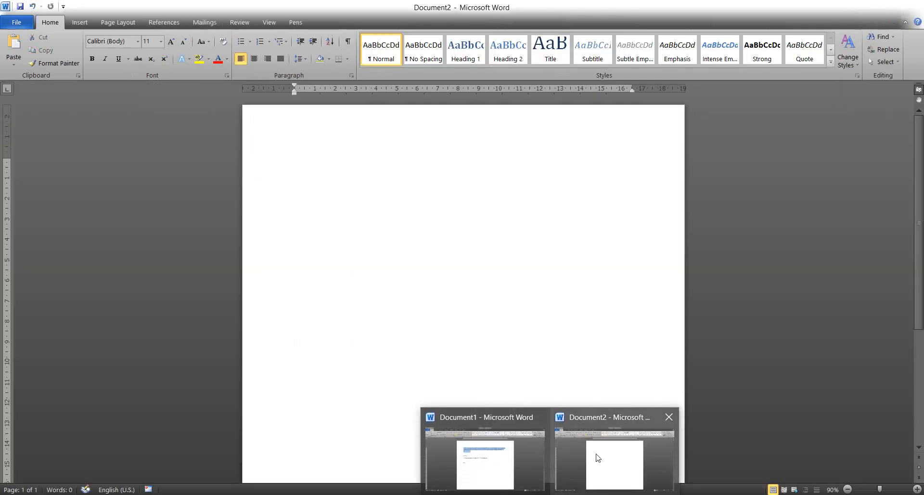
left_click(597, 457)
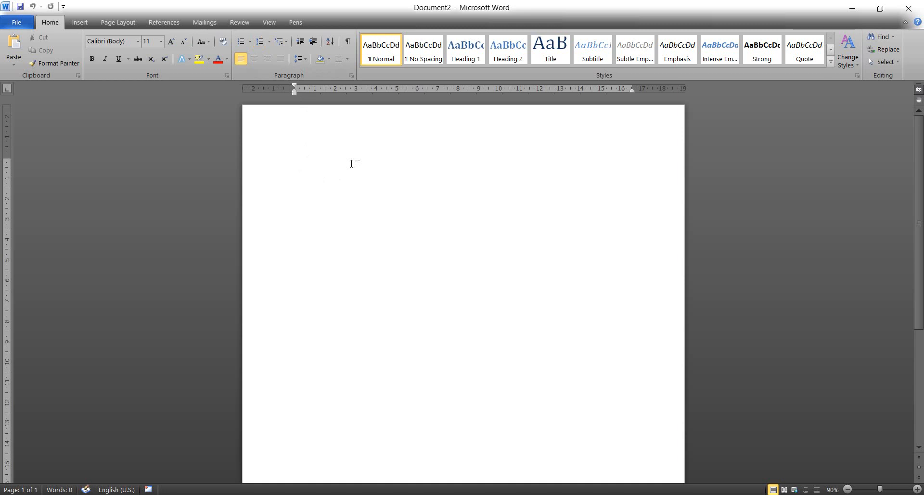
type("Name   :")
key("Return")
type("Wi")
key("BackSpace")
type("eight :")
key("Return")
type("Height   :")
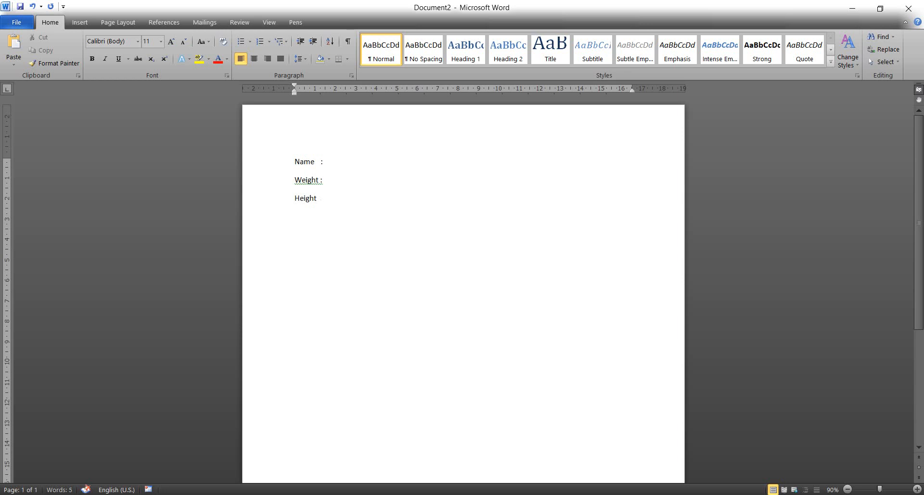
- Start the Step by Step Mail Merge Wizard with Letters as the document type and advance to choosing the starting document
left_click(337, 163)
left_click(204, 22)
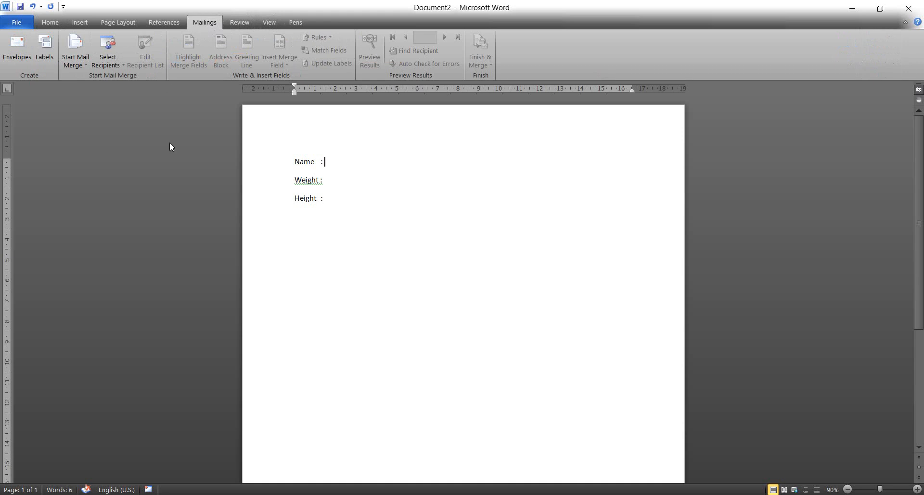
left_click(79, 64)
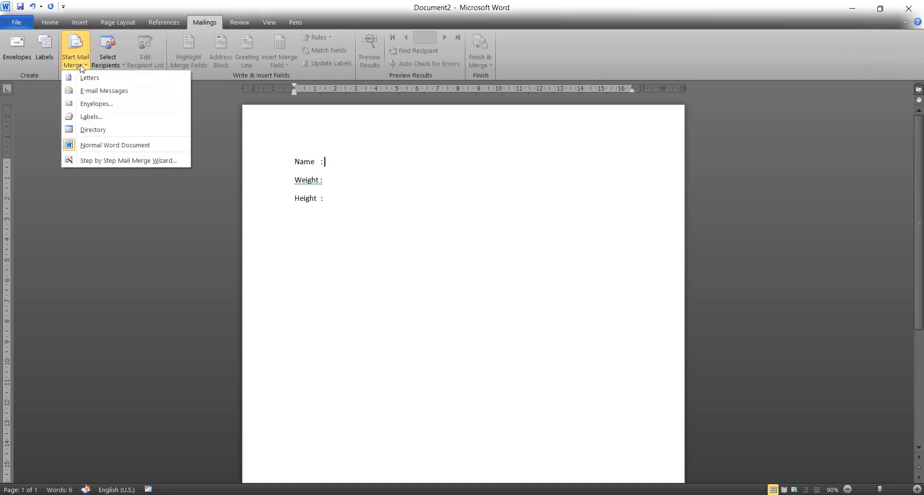
left_click(117, 161)
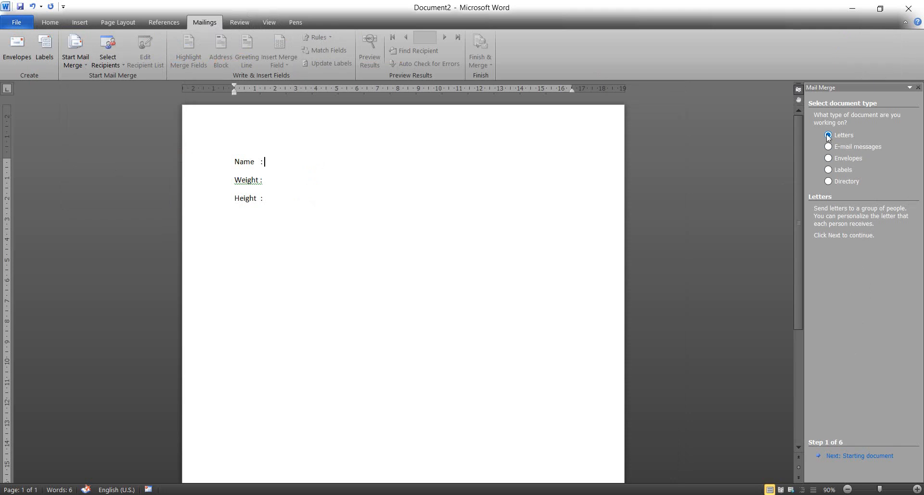
left_click(861, 456)
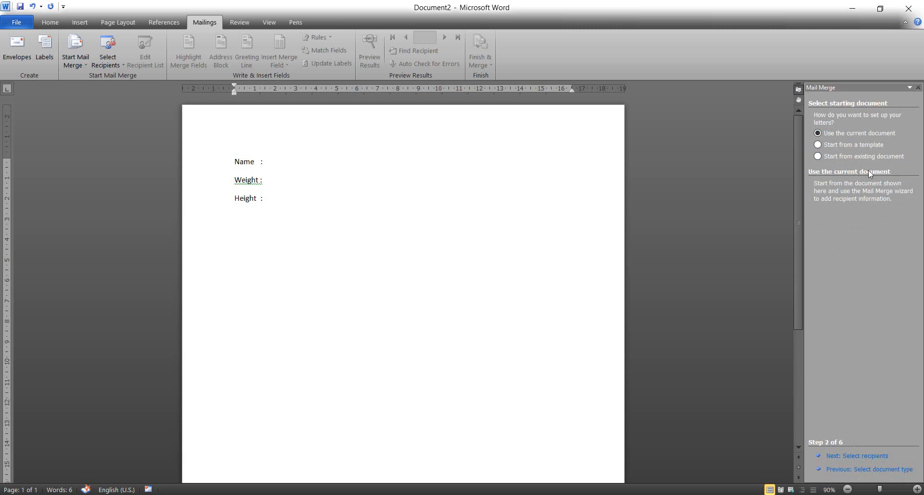
left_click(818, 156)
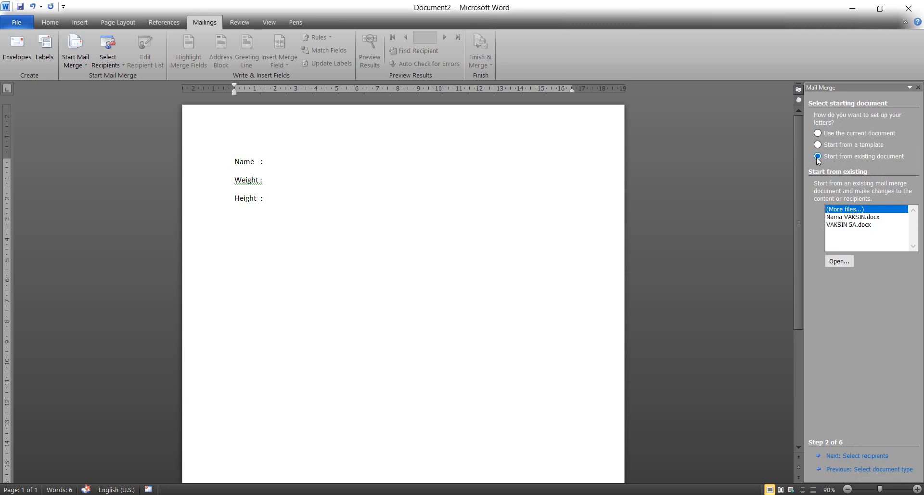
left_click(818, 147)
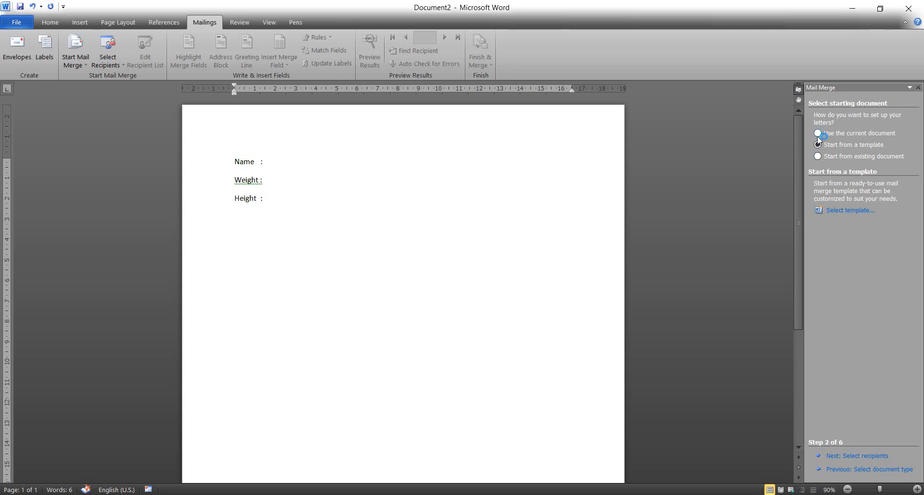
left_click(819, 157)
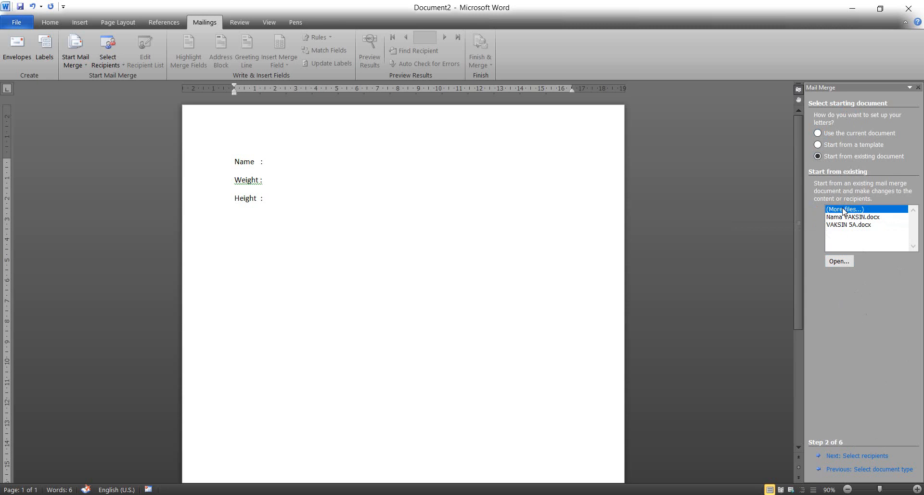
left_click(843, 264)
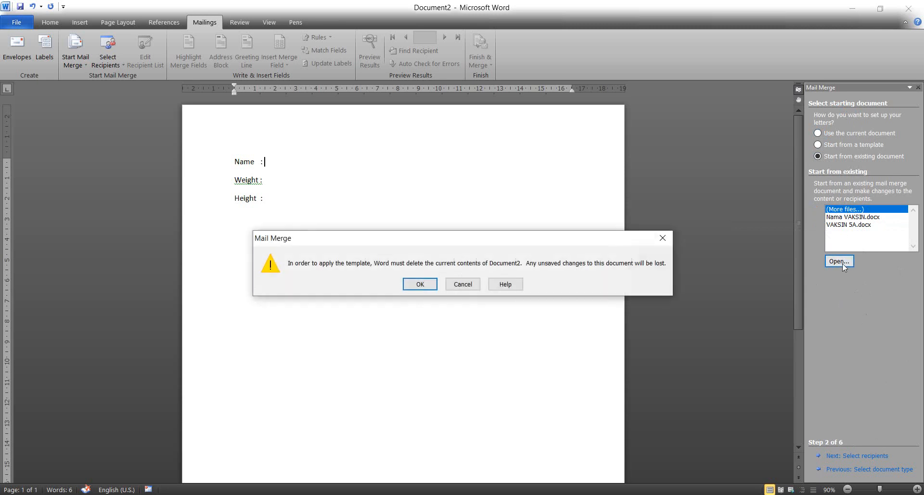
left_click(664, 239)
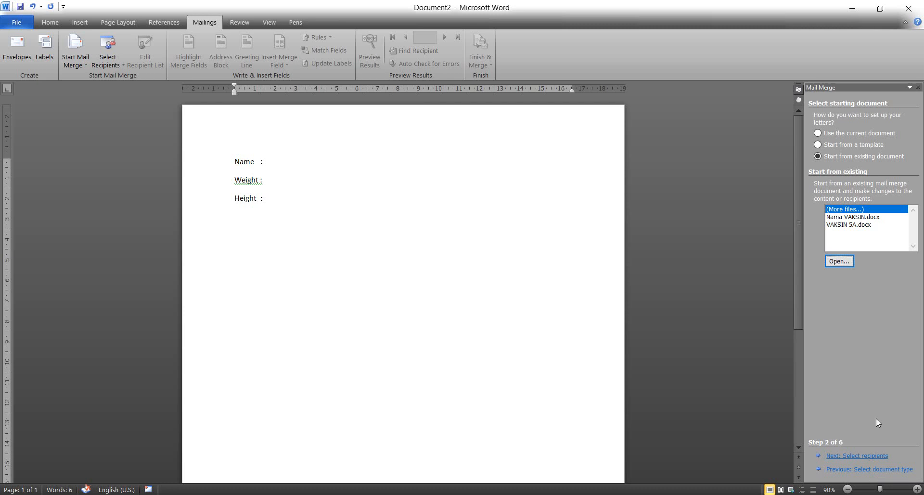
left_click(854, 454)
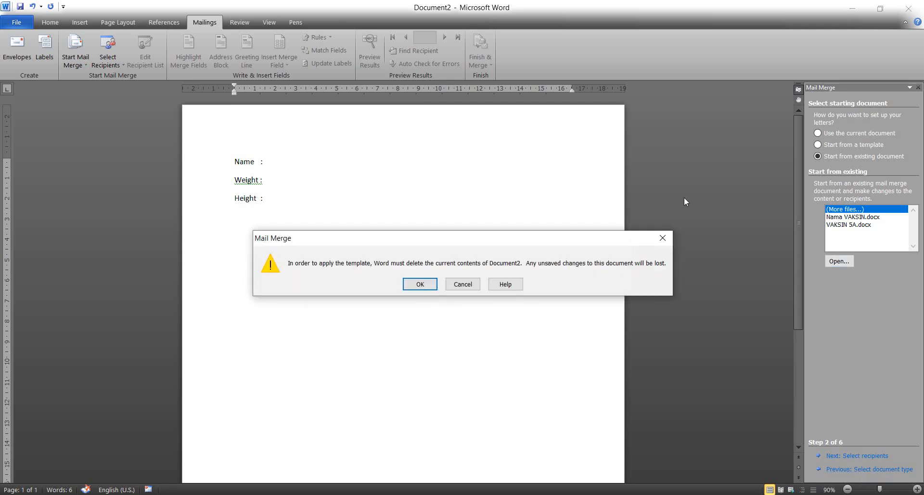
left_click(662, 238)
left_click(918, 87)
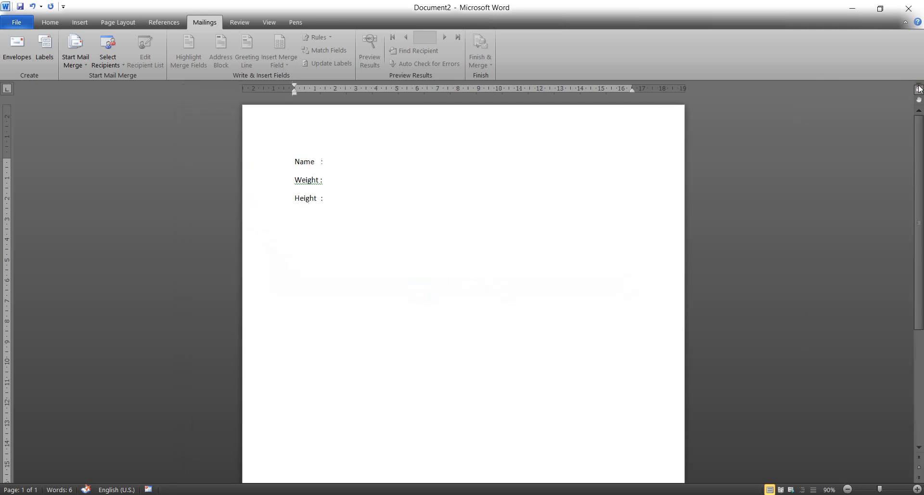
- Reopen the Step by Step Mail Merge Wizard with the insertion point after the Name label
left_click(337, 171)
left_click(81, 67)
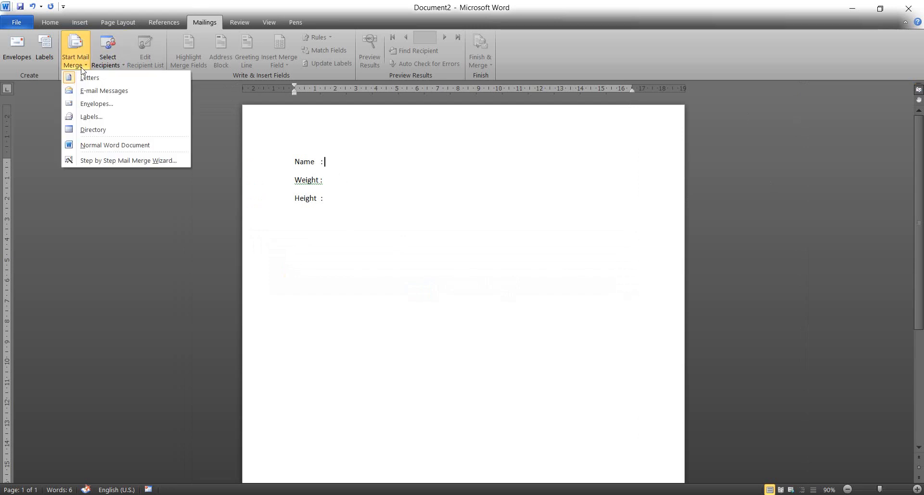
left_click(107, 161)
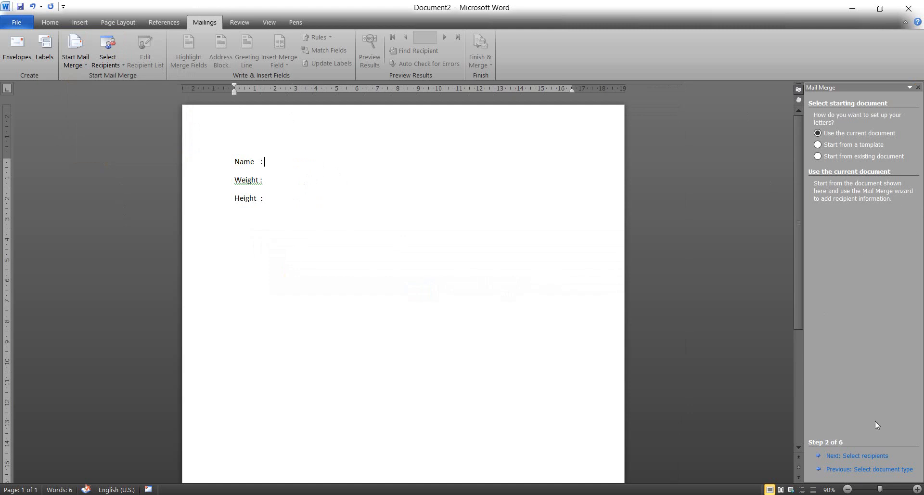
left_click(827, 156)
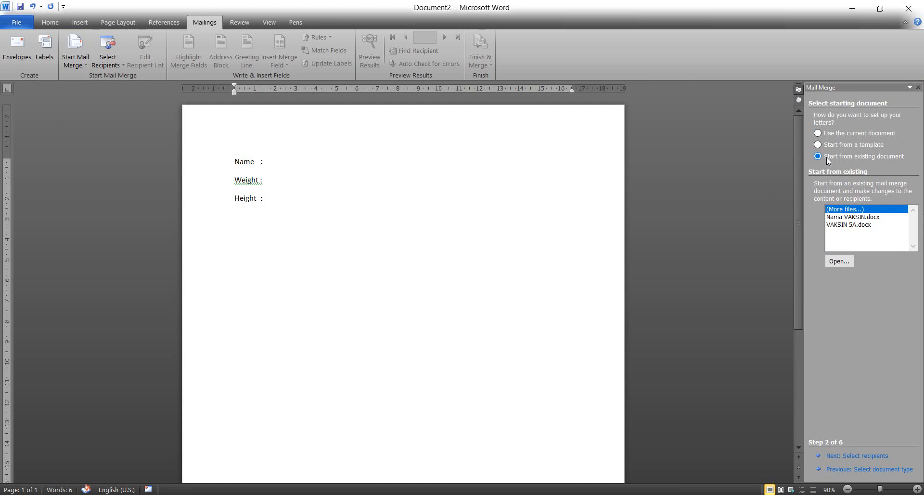
left_click(854, 225)
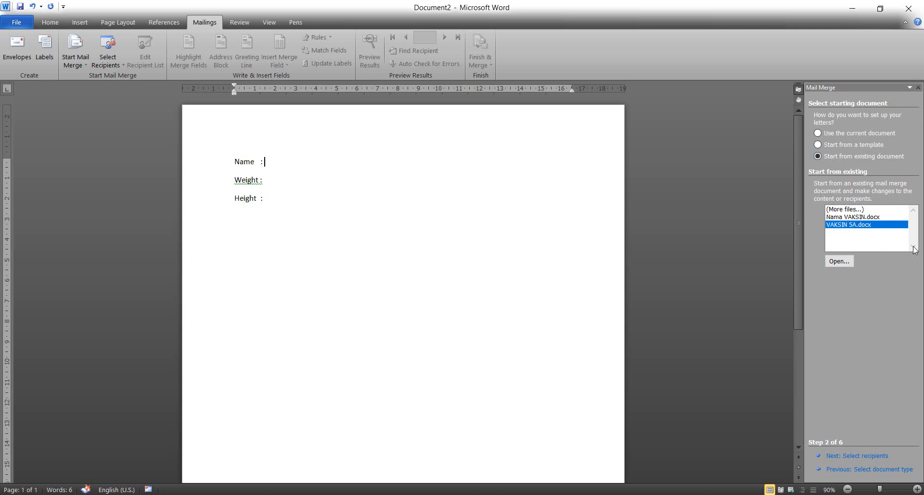
left_click(839, 210)
double_click(839, 211)
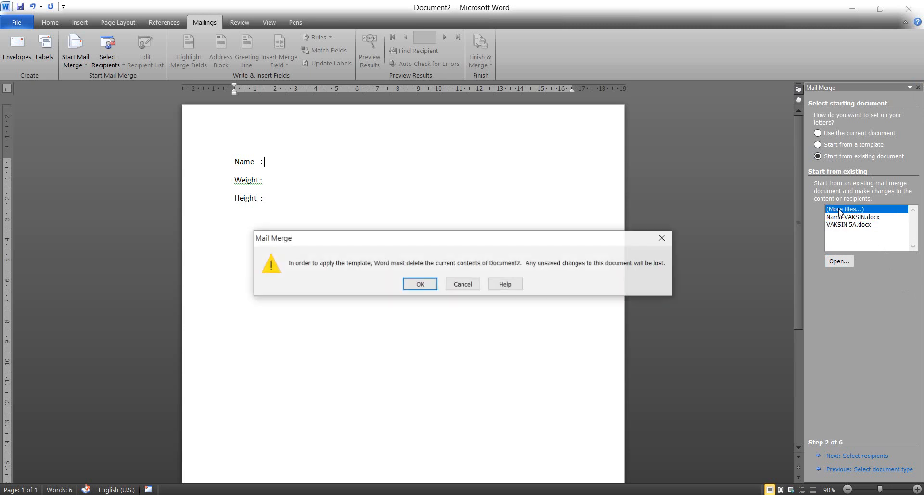
left_click(663, 237)
left_click(335, 494)
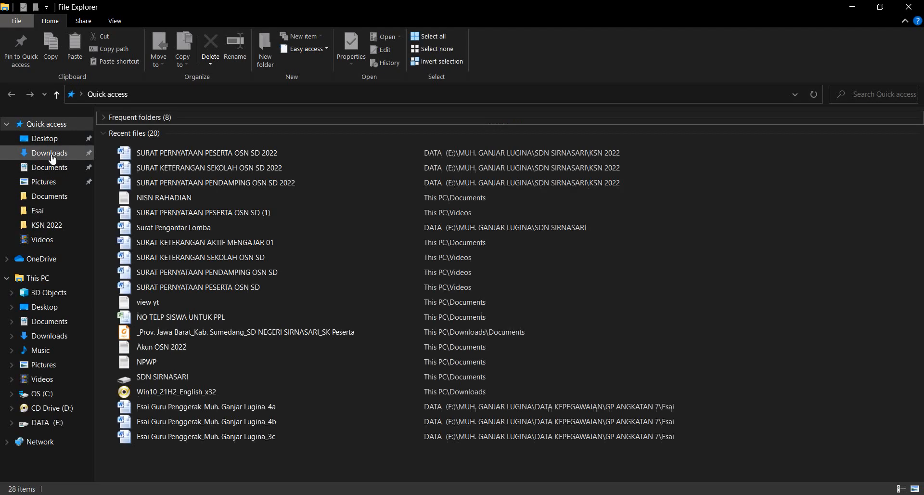
left_click(52, 166)
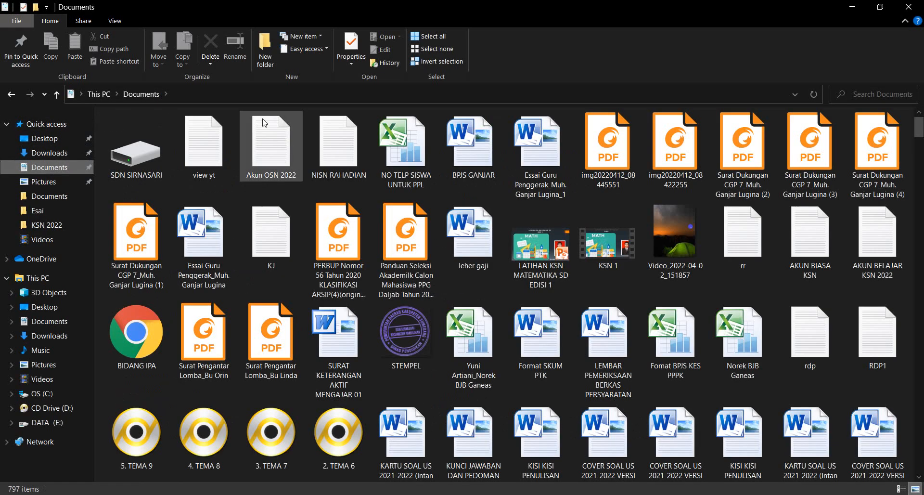
double_click(131, 153)
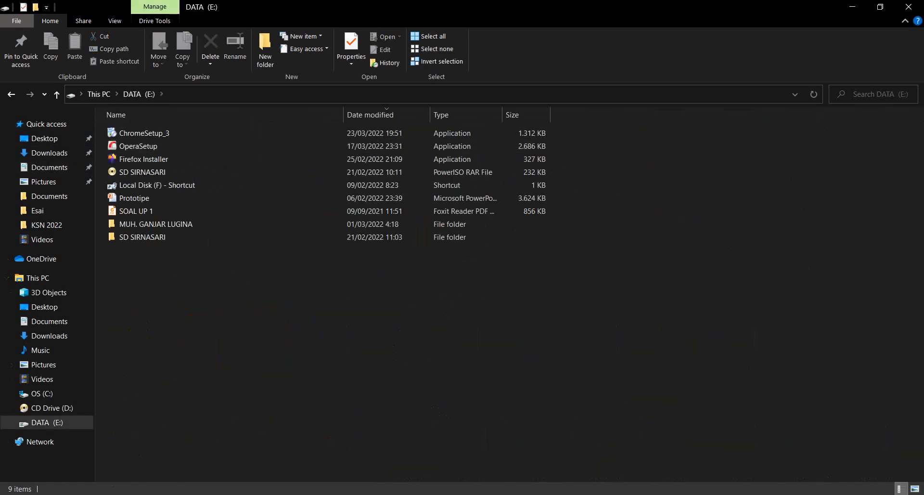
left_click(909, 7)
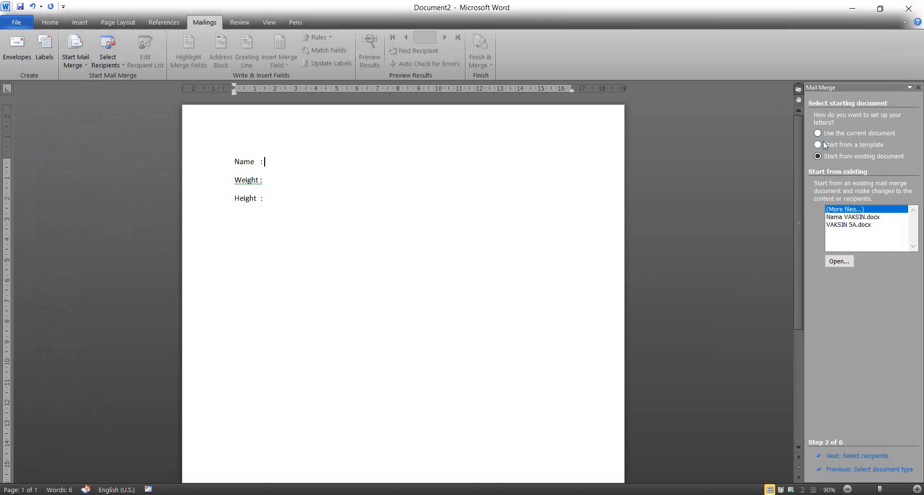
left_click(825, 145)
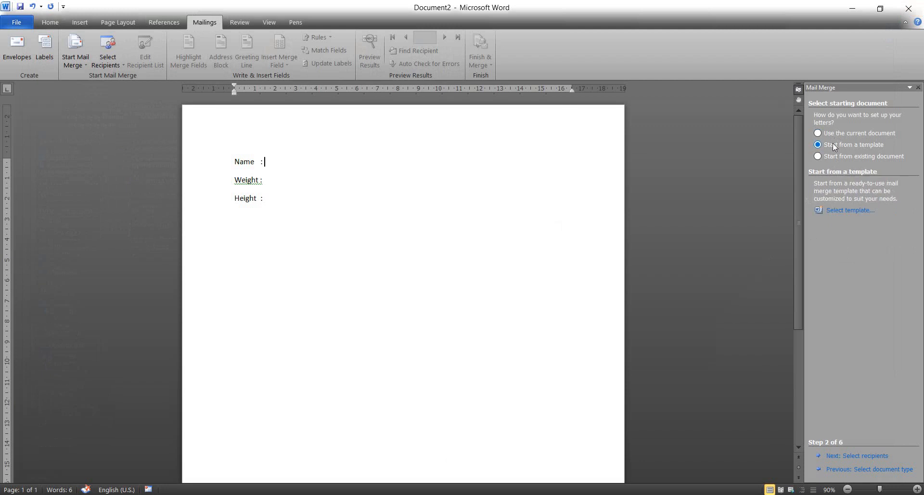
left_click(830, 155)
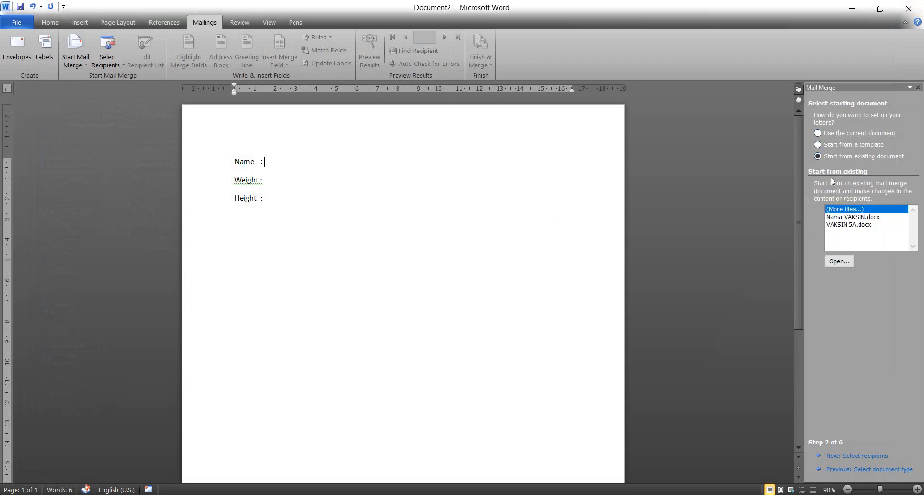
left_click(839, 261)
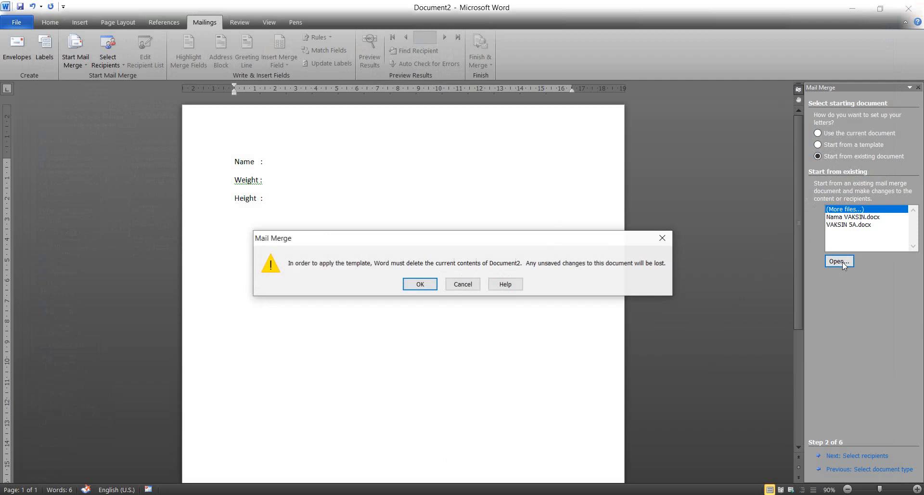
left_click(432, 287)
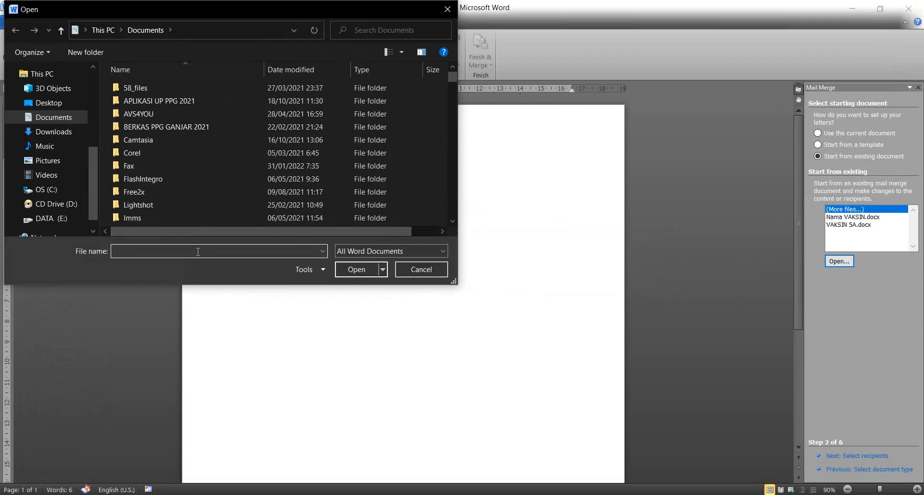
left_click(448, 9)
- Switch to the Book1 workbook in Excel and save it in Documents as an Excel Workbook named Data for MM
key("alt+Tab")
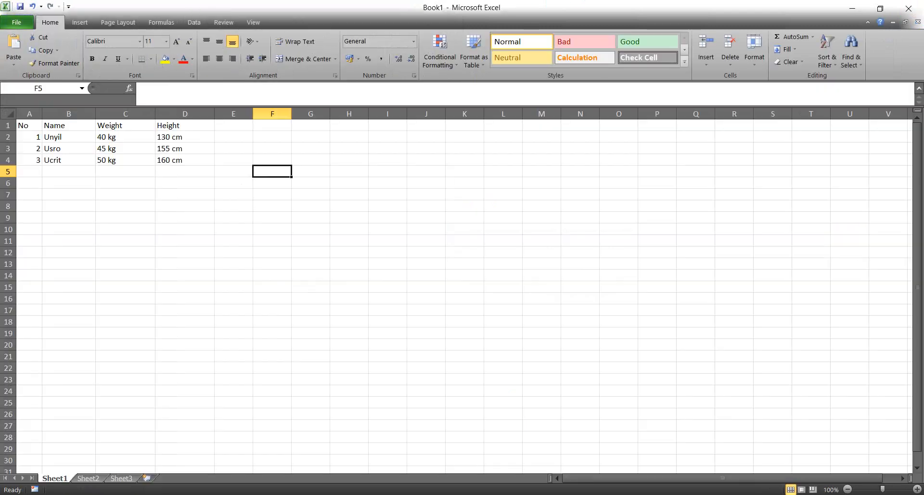
left_click(415, 289)
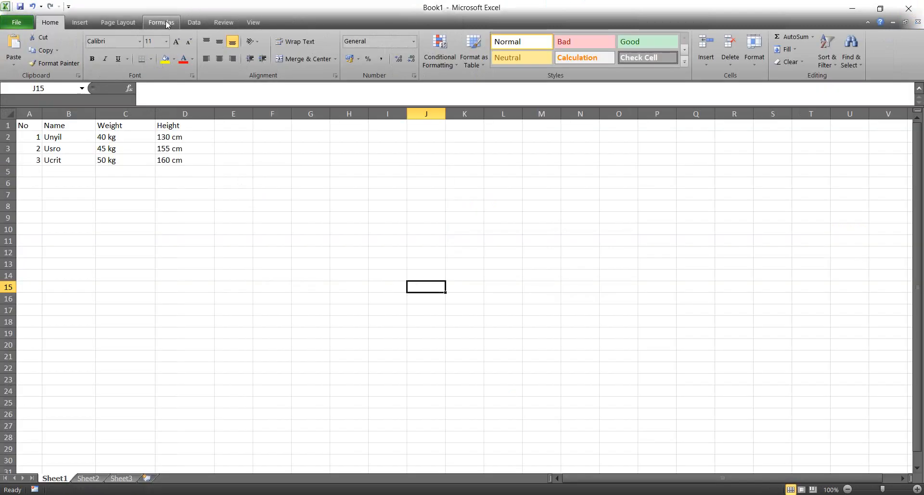
left_click(16, 22)
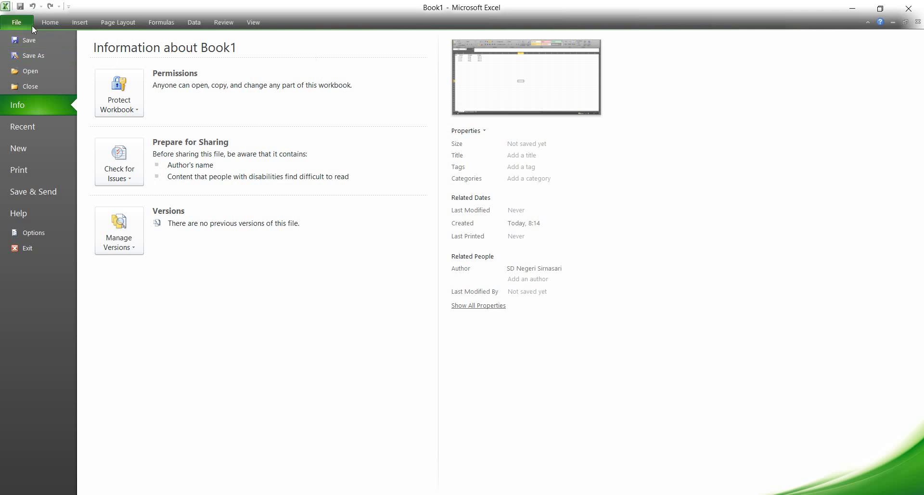
left_click(30, 56)
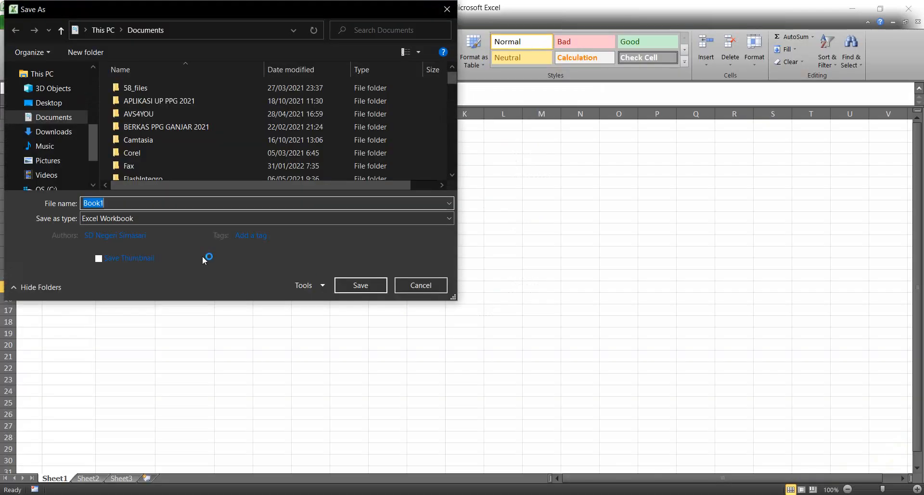
key("BackSpace")
type("Data")
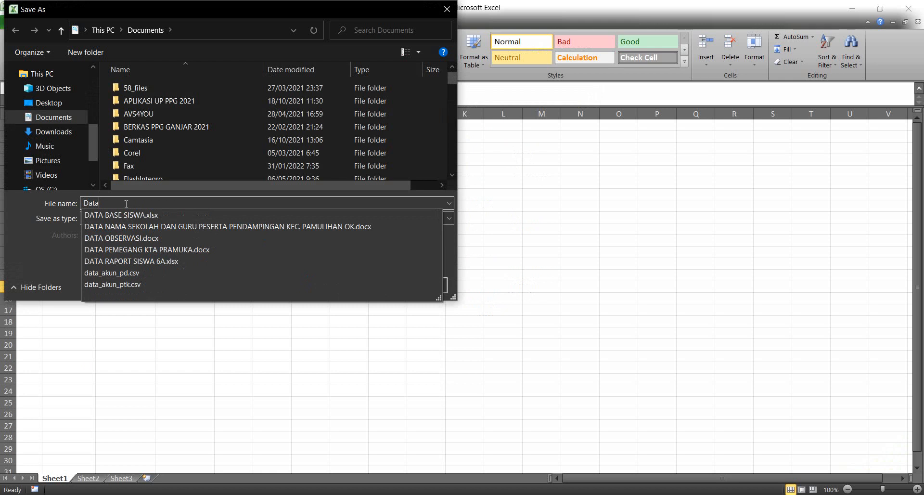
type(" for ")
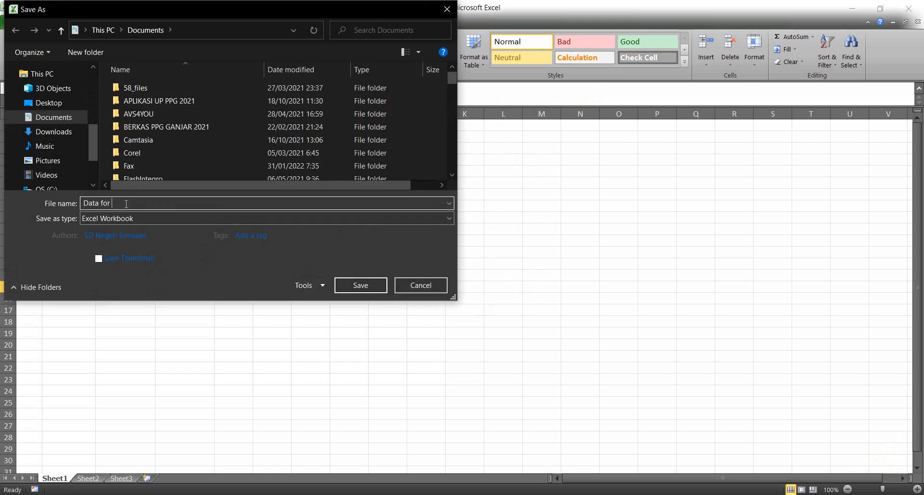
type("MM")
left_click(361, 285)
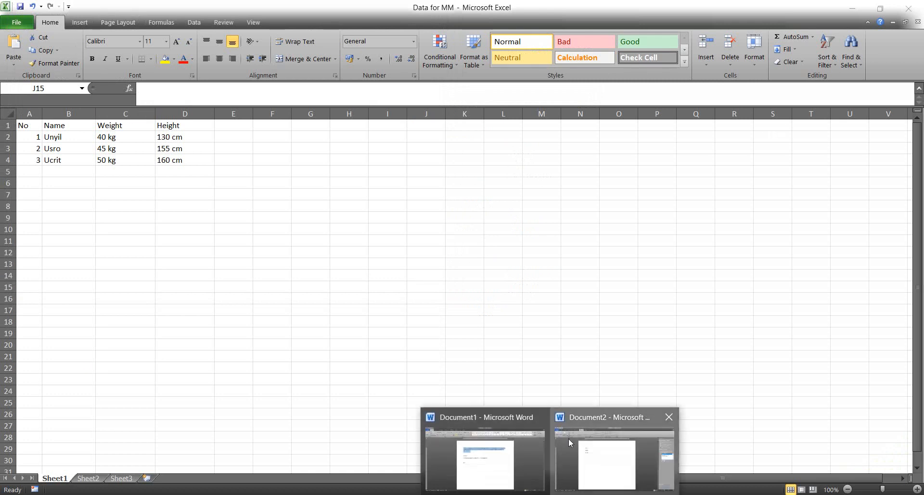
- Return to Document2, try to open Data for MM.xlsx as the existing starting document, and advance the wizard to selecting recipients
left_click(572, 443)
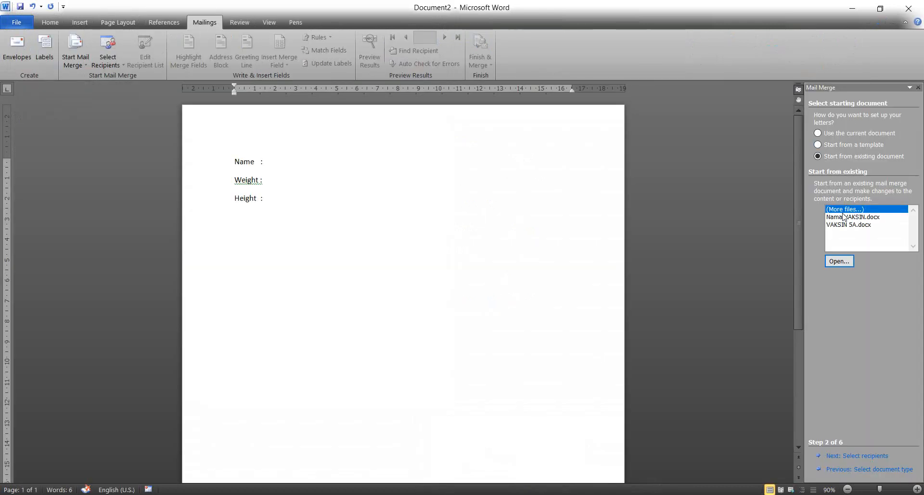
left_click(839, 261)
left_click(420, 284)
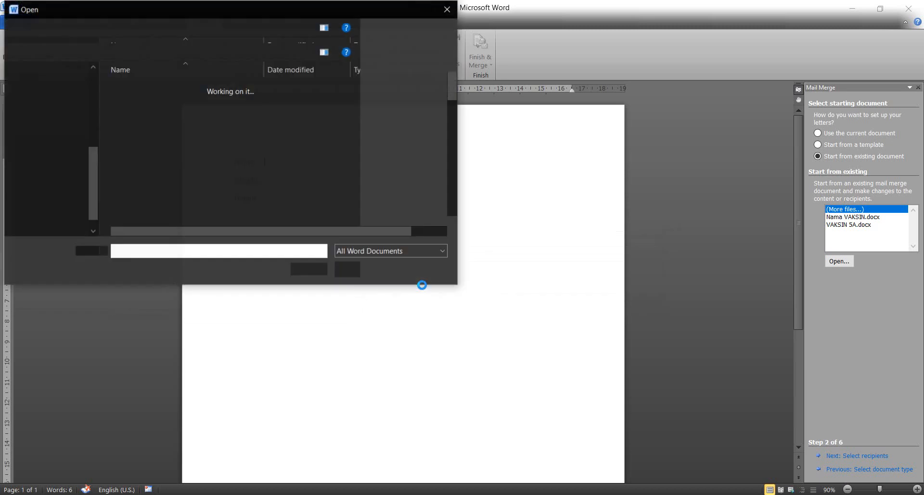
type("DATA")
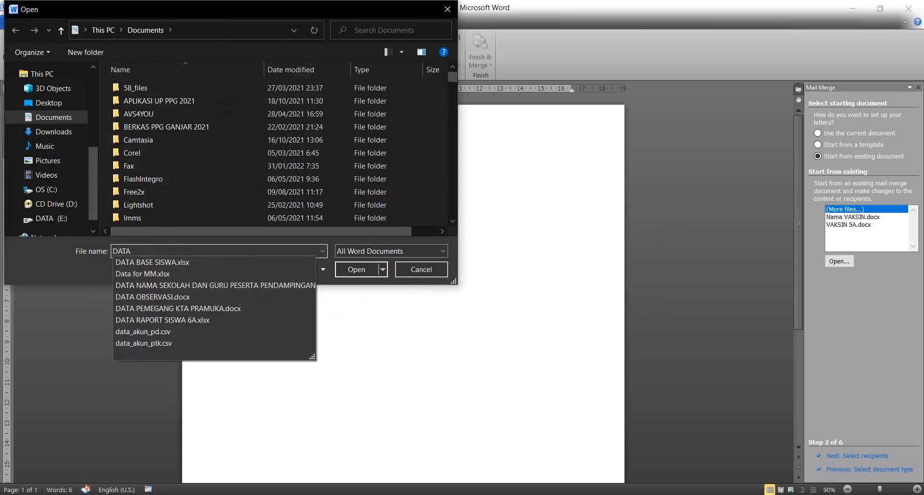
left_click(144, 273)
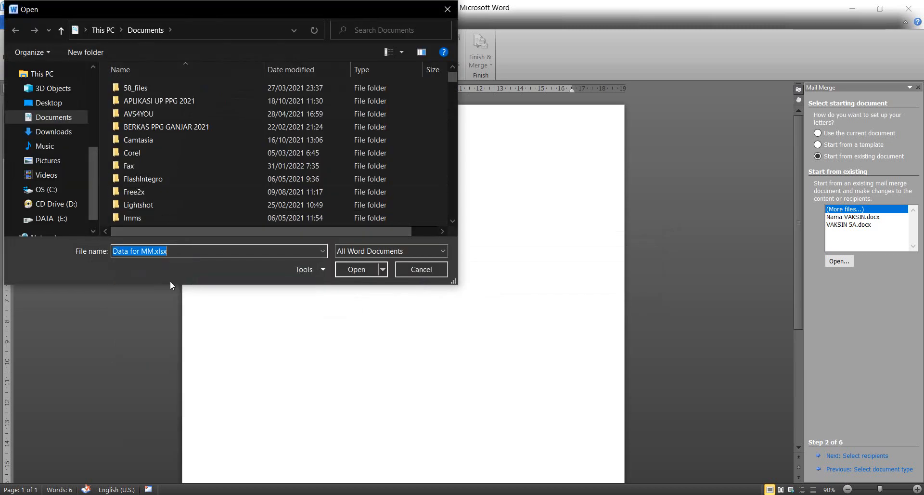
left_click(360, 269)
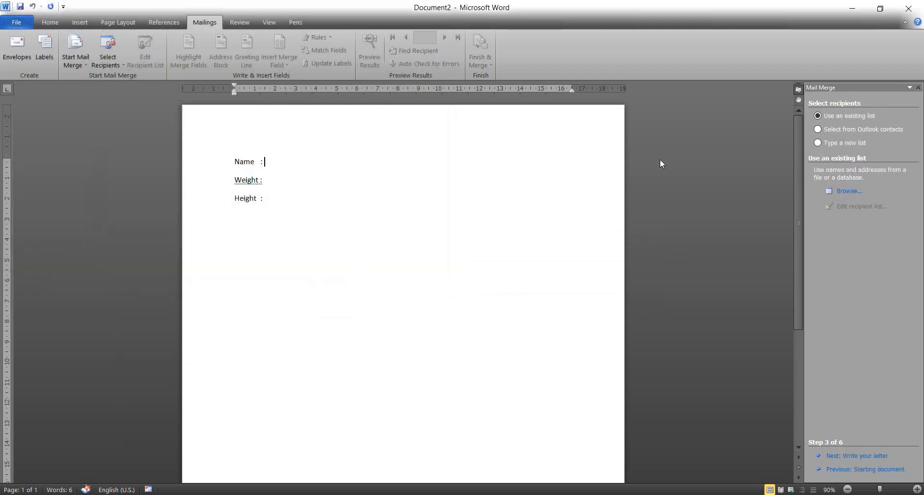
- Use Sheet1 of Data for MM.xlsx from the Documents folder as the existing recipient list, keeping all recipients included
left_click(858, 191)
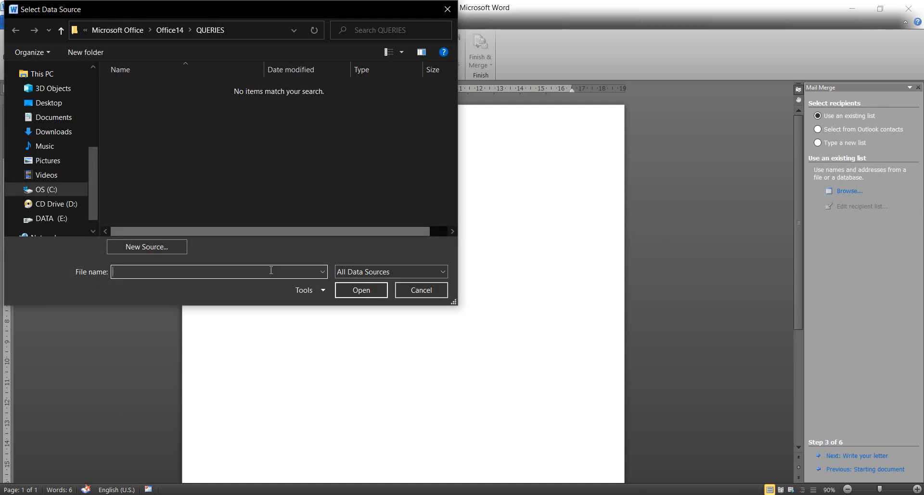
left_click(370, 273)
left_click(366, 282)
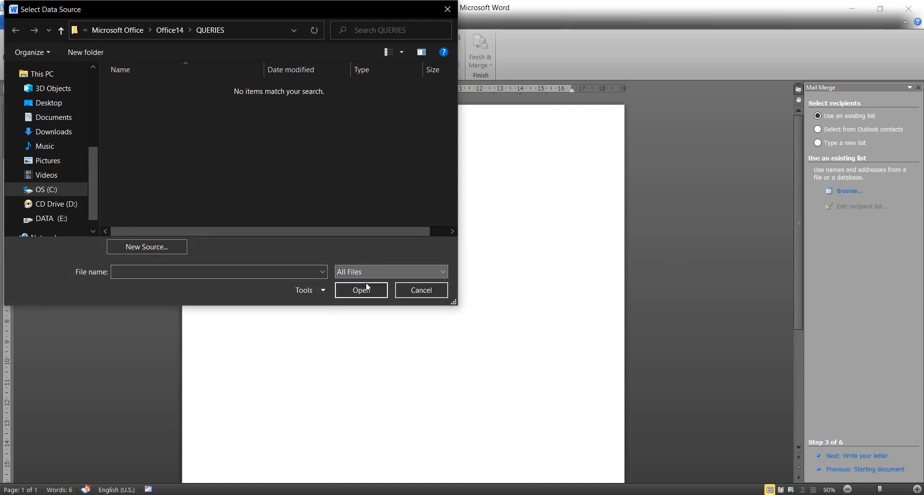
left_click(55, 118)
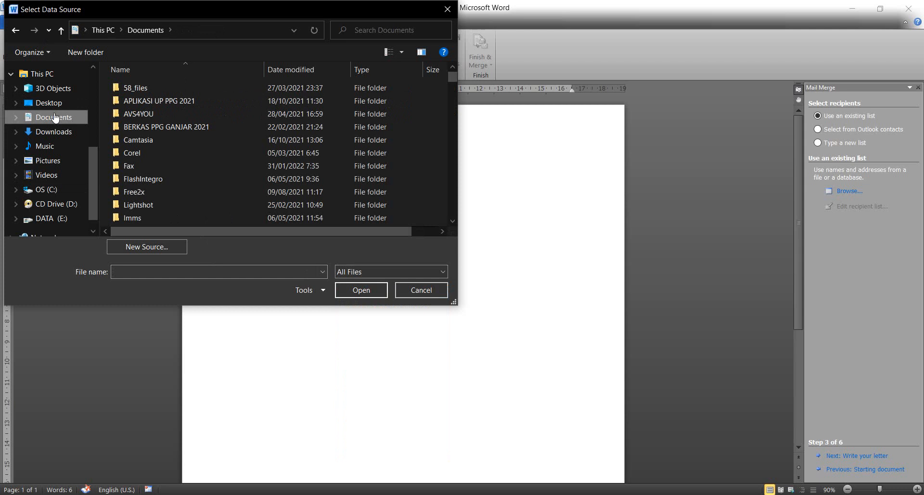
left_click(196, 274)
type("DATA")
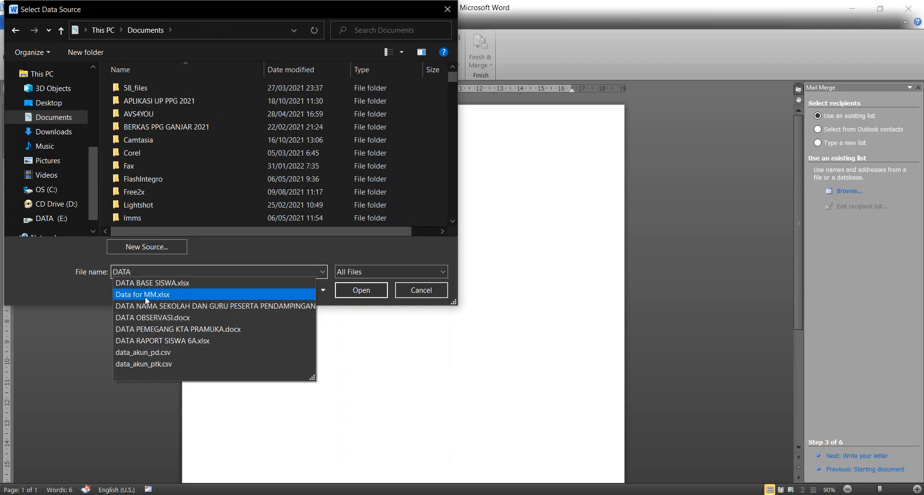
left_click(146, 294)
left_click(362, 289)
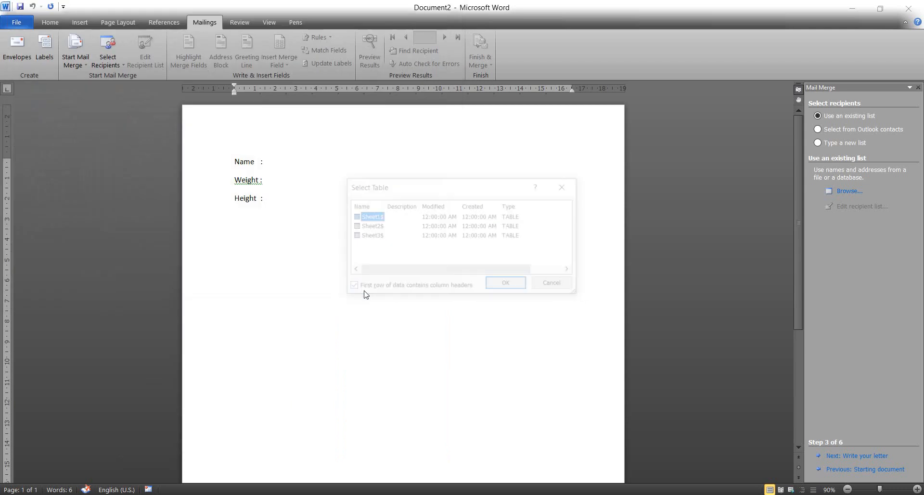
left_click(510, 285)
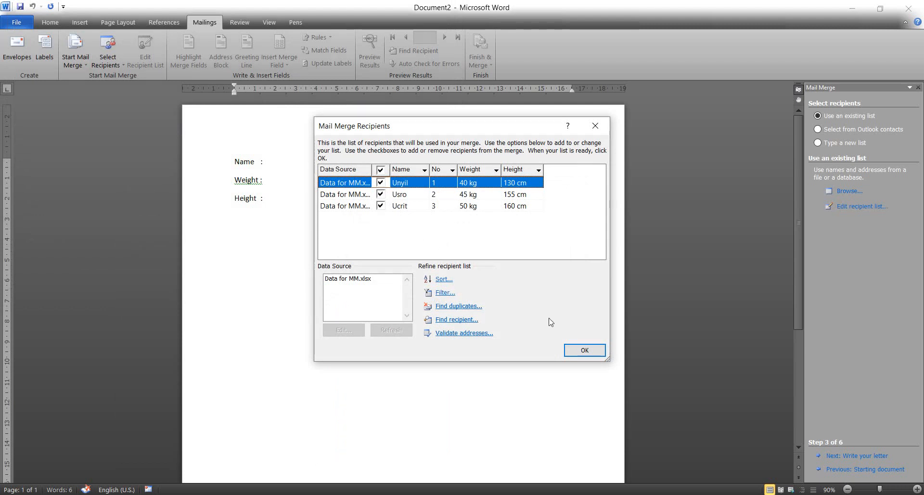
left_click(585, 351)
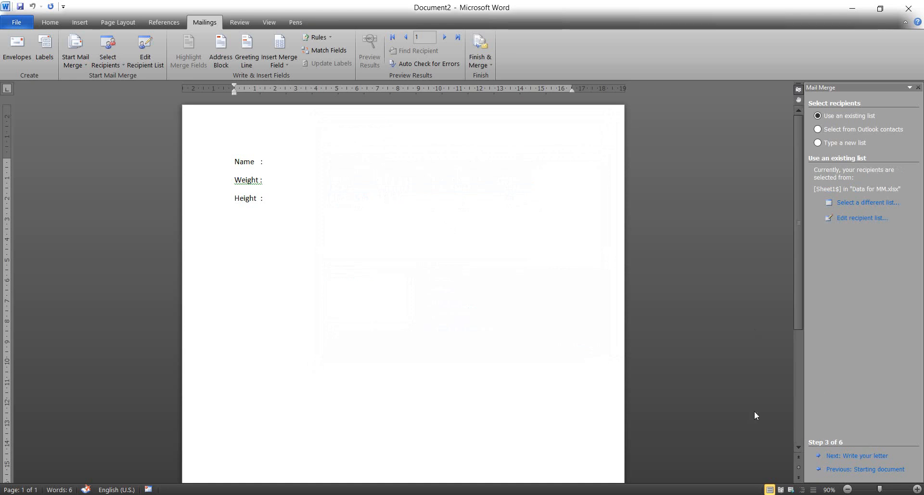
- Advance the wizard to writing the letter and insert the Name merge field after the Name label
left_click(849, 457)
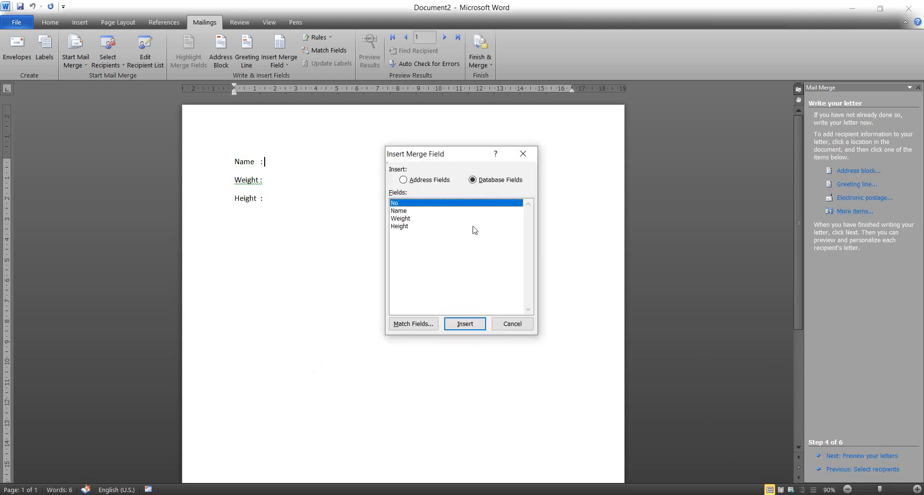
left_click(400, 212)
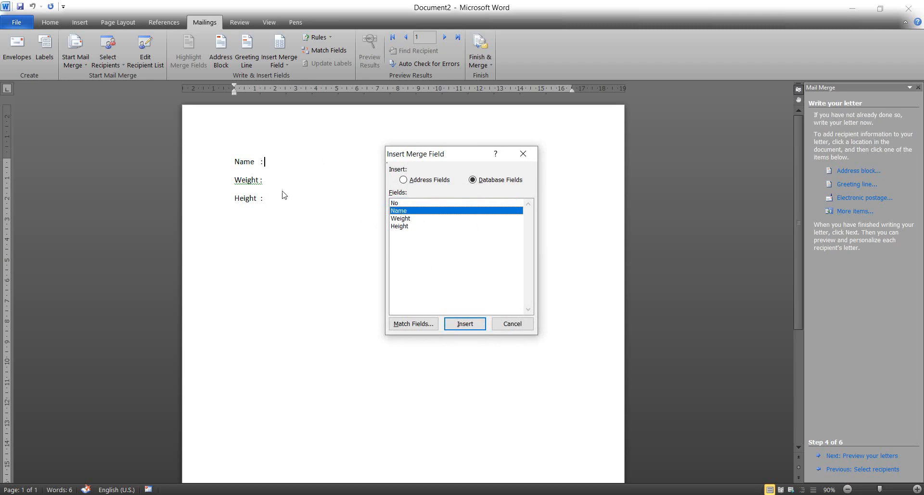
left_click(476, 326)
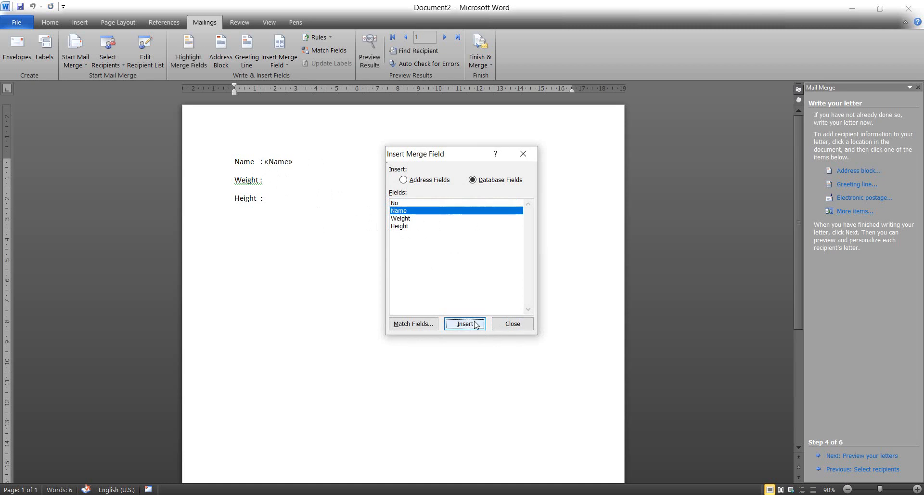
left_click(516, 324)
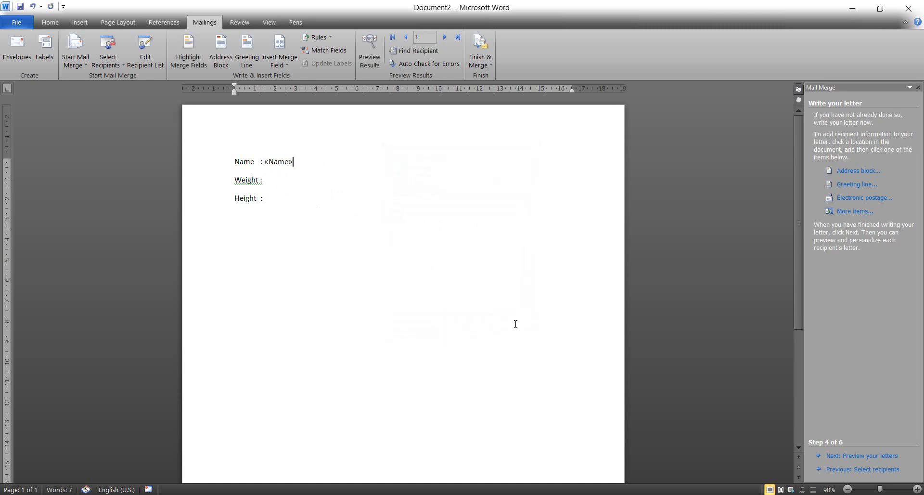
- Insert the Weight merge field after the Weight label
left_click(277, 180)
left_click(855, 211)
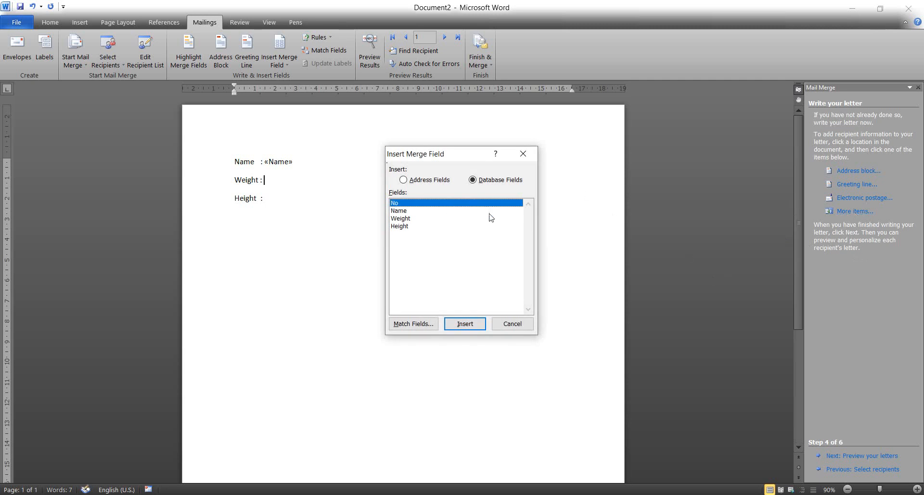
left_click(405, 218)
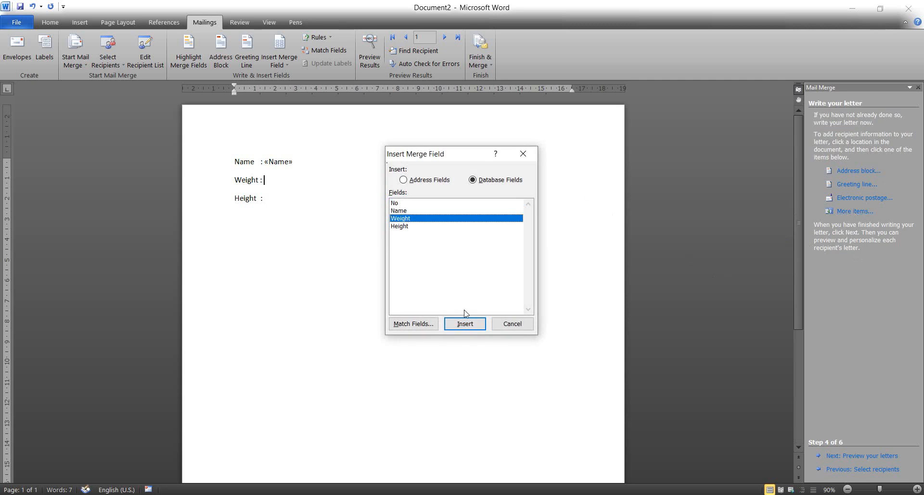
left_click(461, 325)
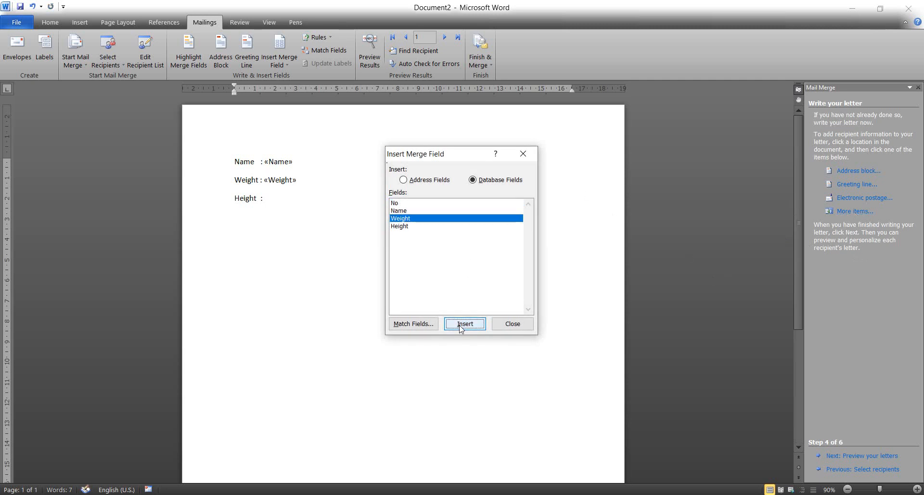
left_click(513, 324)
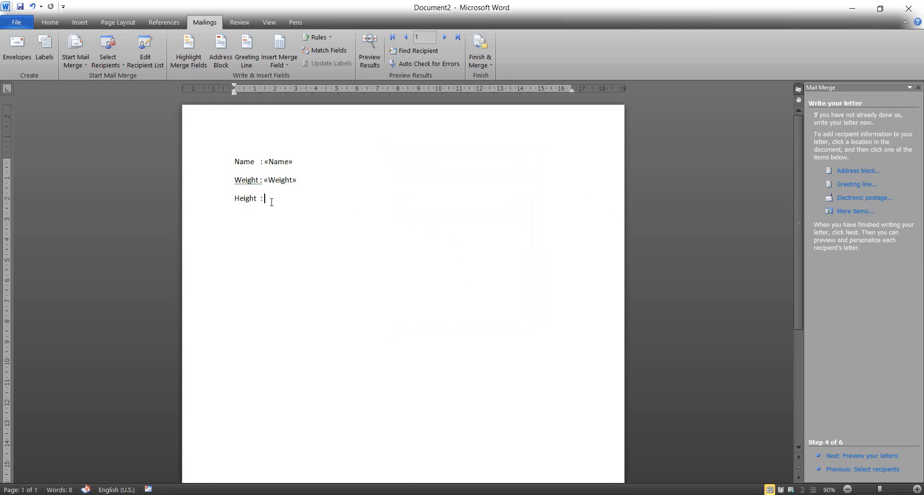
- Insert the Height merge field after the Height label
left_click(860, 211)
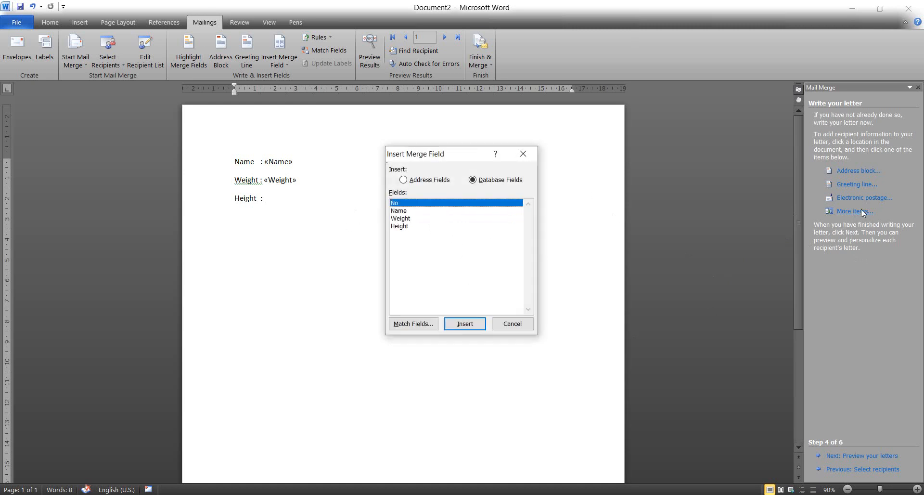
left_click(398, 227)
left_click(460, 319)
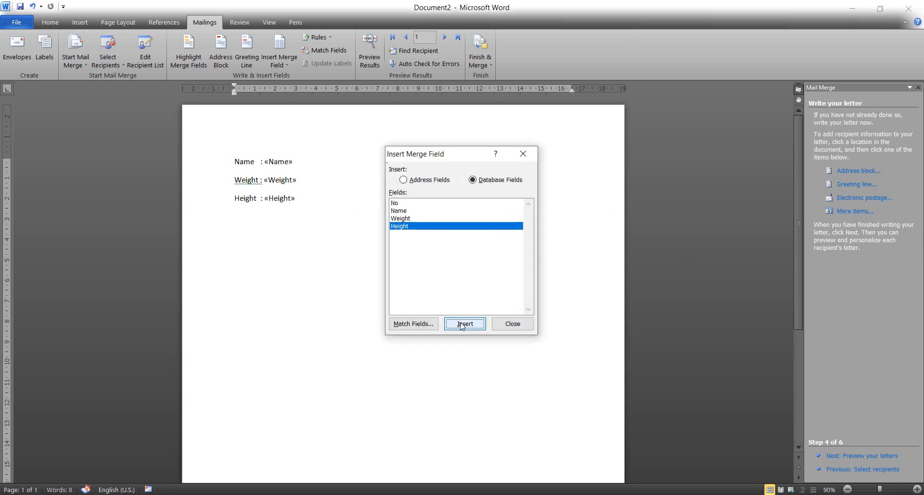
left_click(510, 327)
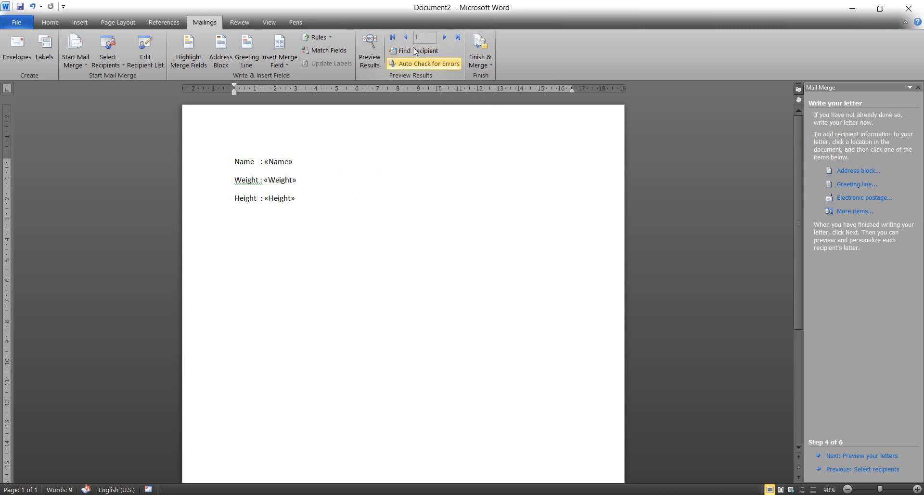
- Go to recipient 2 and advance the wizard to previewing the merged letters
left_click(278, 162)
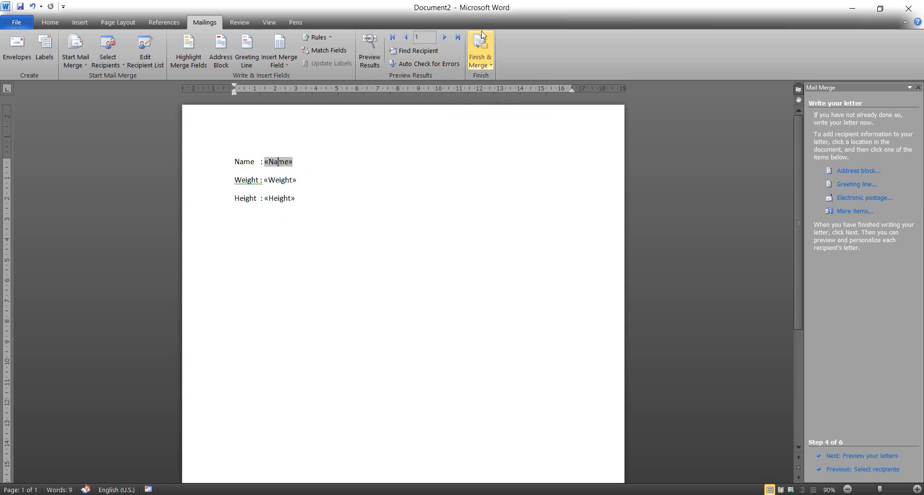
left_click(308, 158)
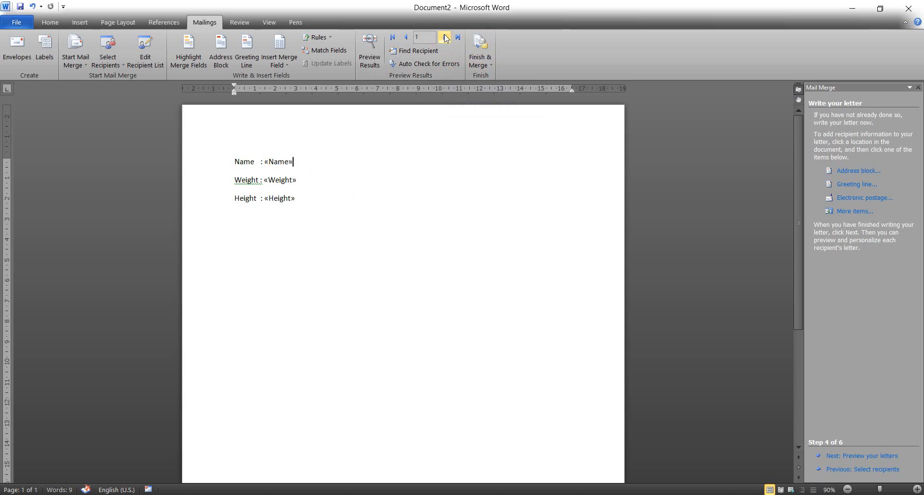
left_click(289, 161)
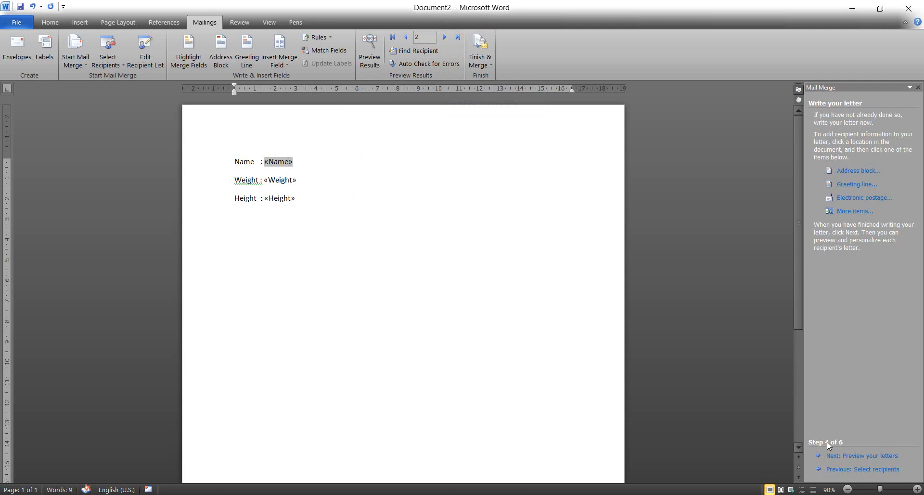
left_click(864, 456)
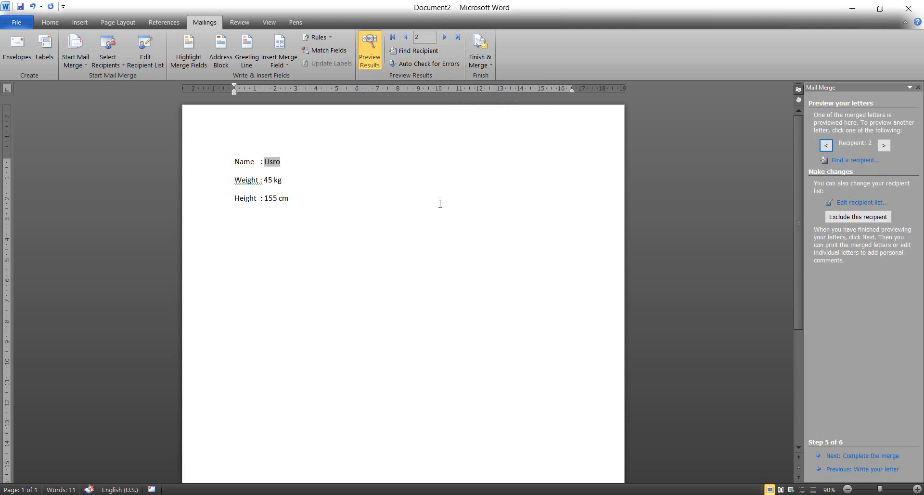
- Page back and forth through the previewed letters, ending on recipient 3
left_click(444, 37)
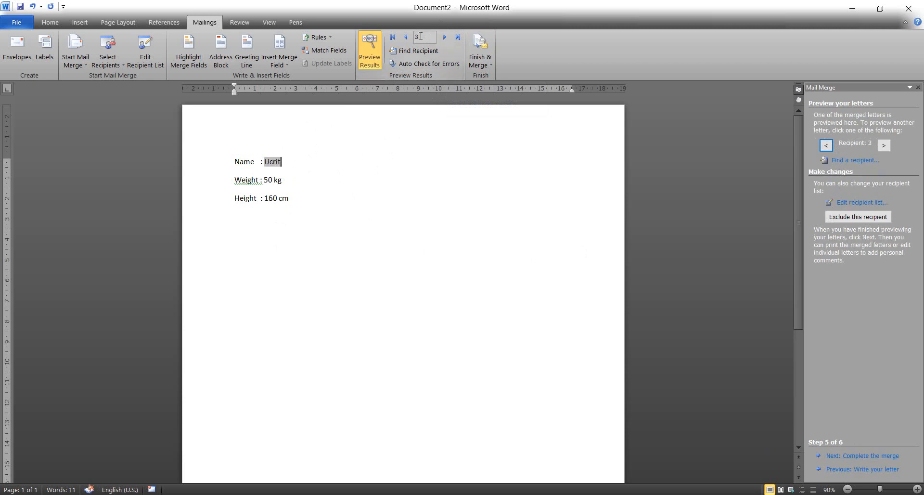
left_click(406, 37)
left_click(445, 37)
left_click(405, 38)
left_click(445, 38)
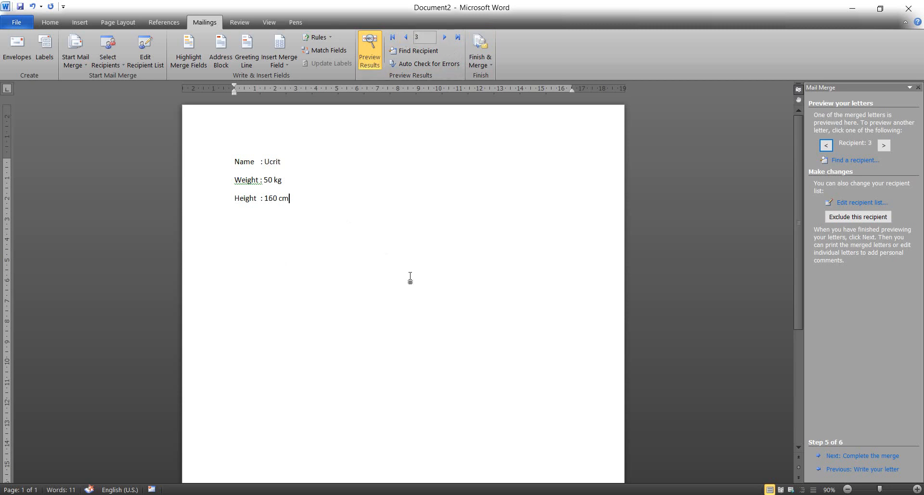